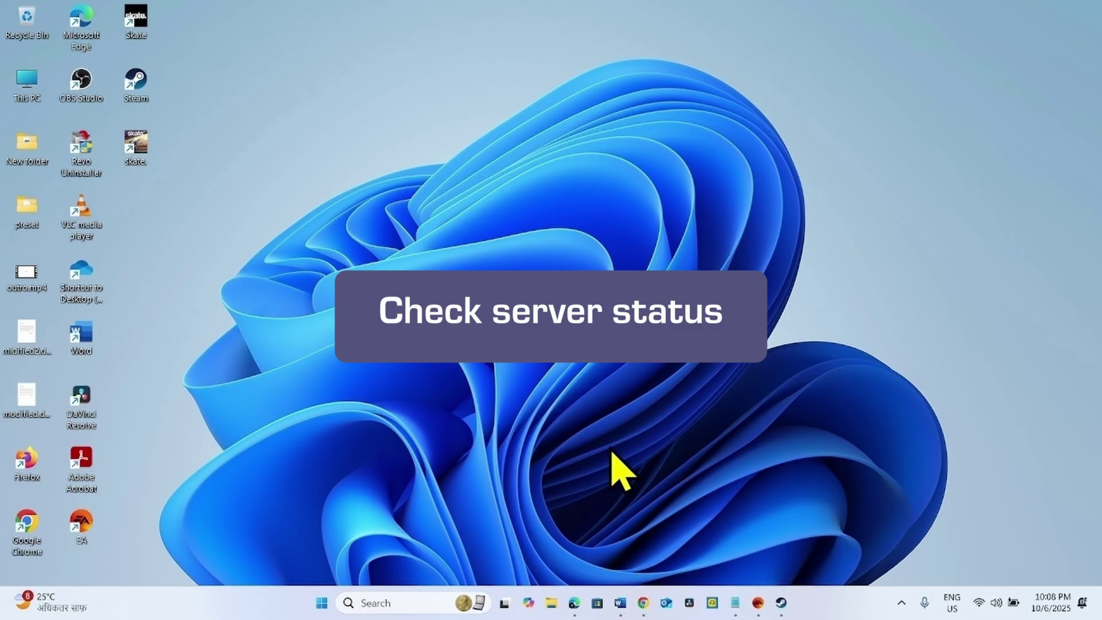
Step: Open a new maximized Chrome window and search Google for 'ea server status'
right_click(642, 603)
left_click(597, 497)
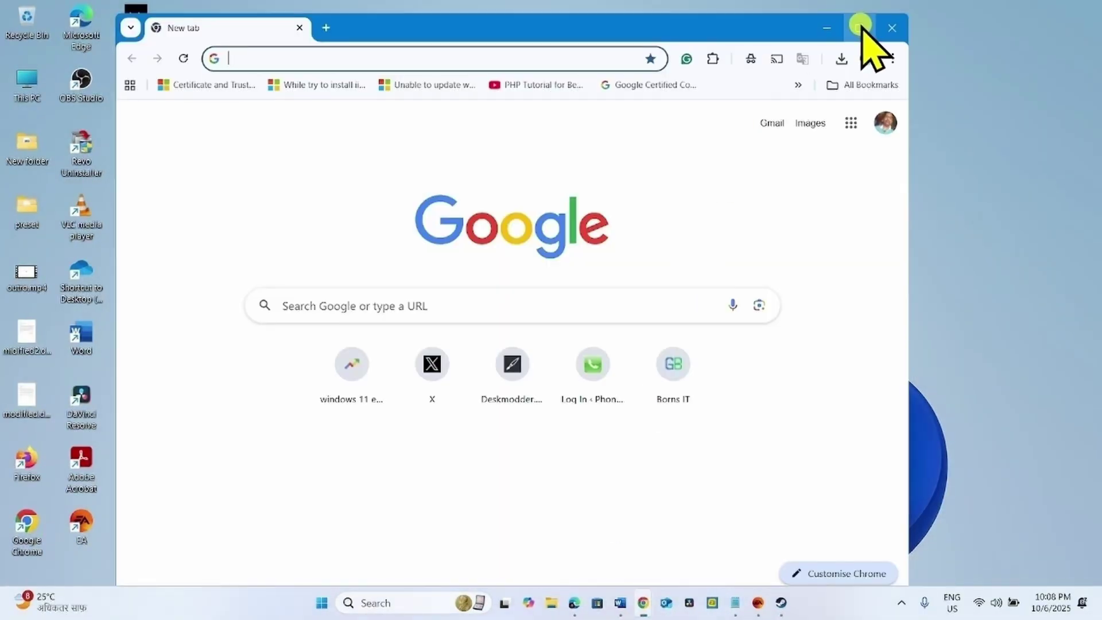
left_click(859, 27)
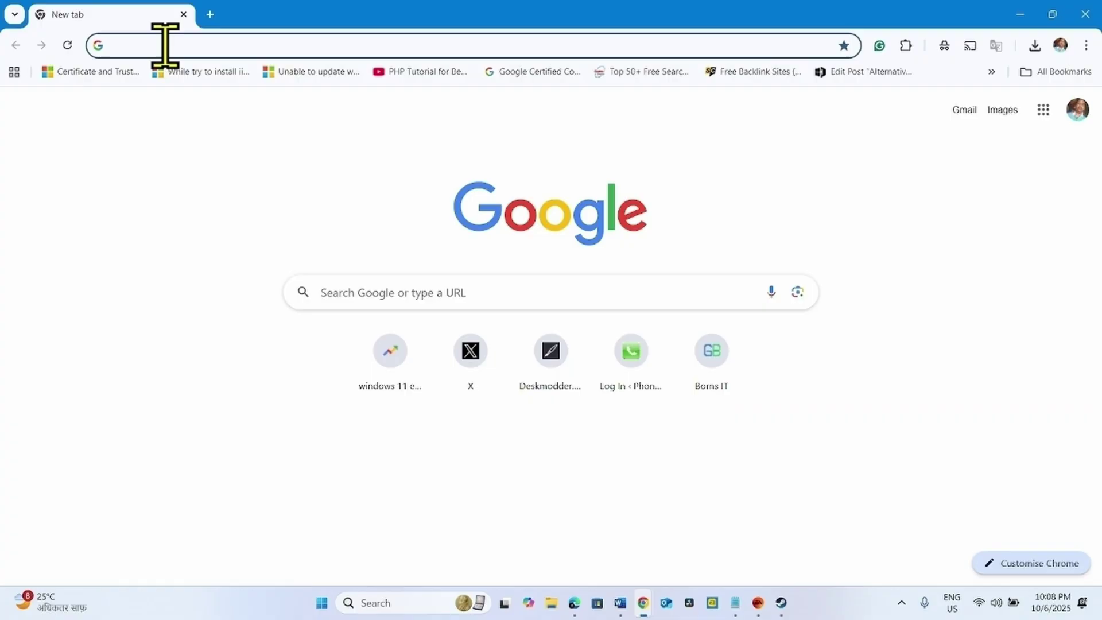
type("ea server")
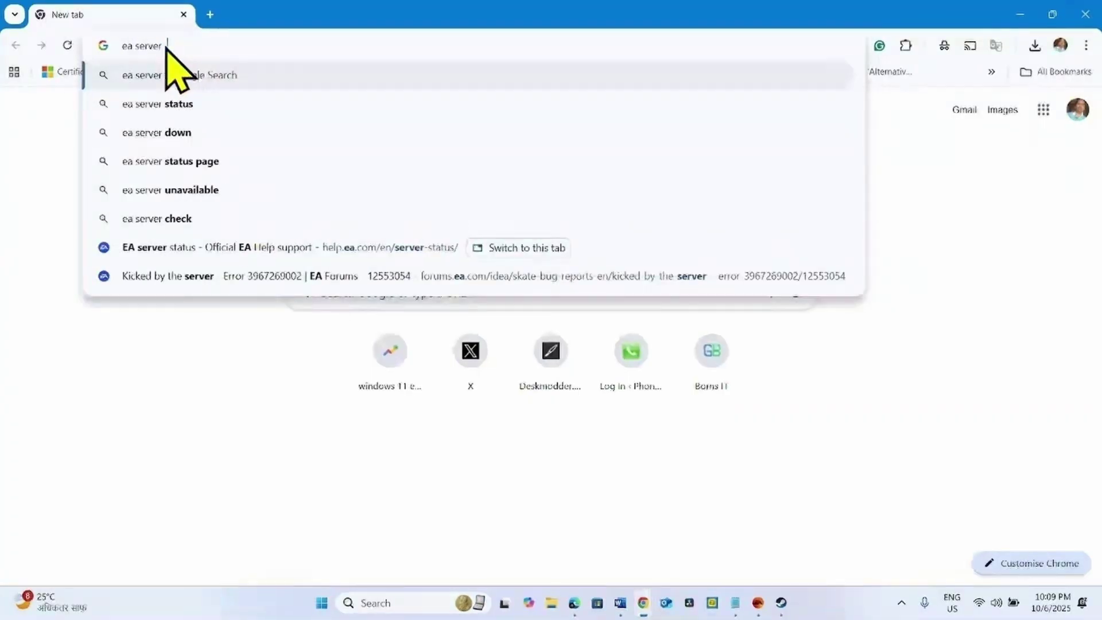
type(" status")
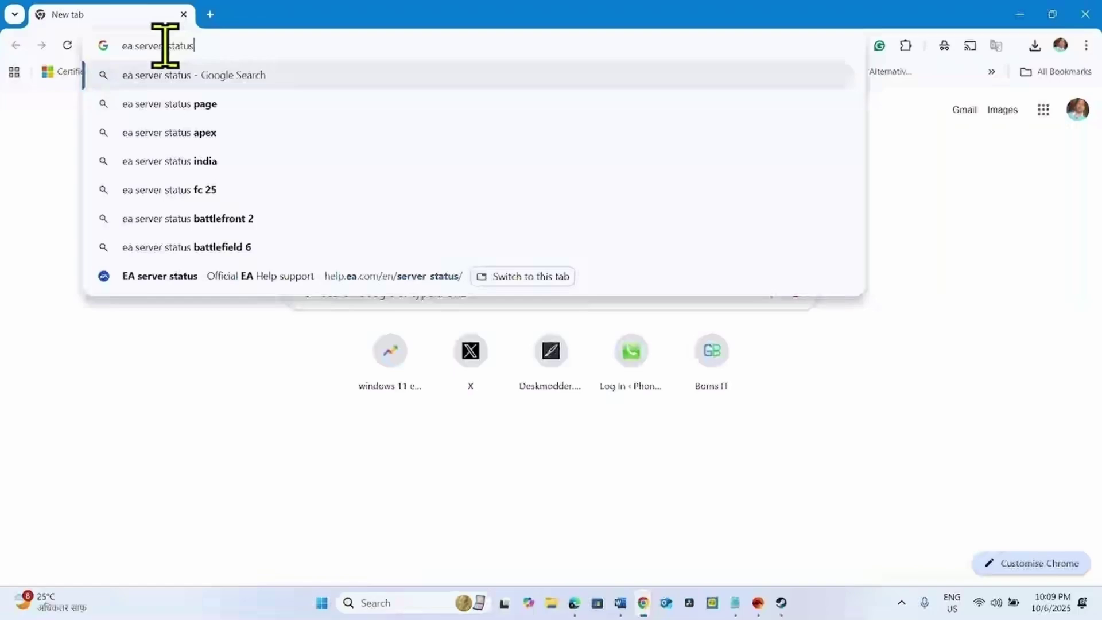
key("Return")
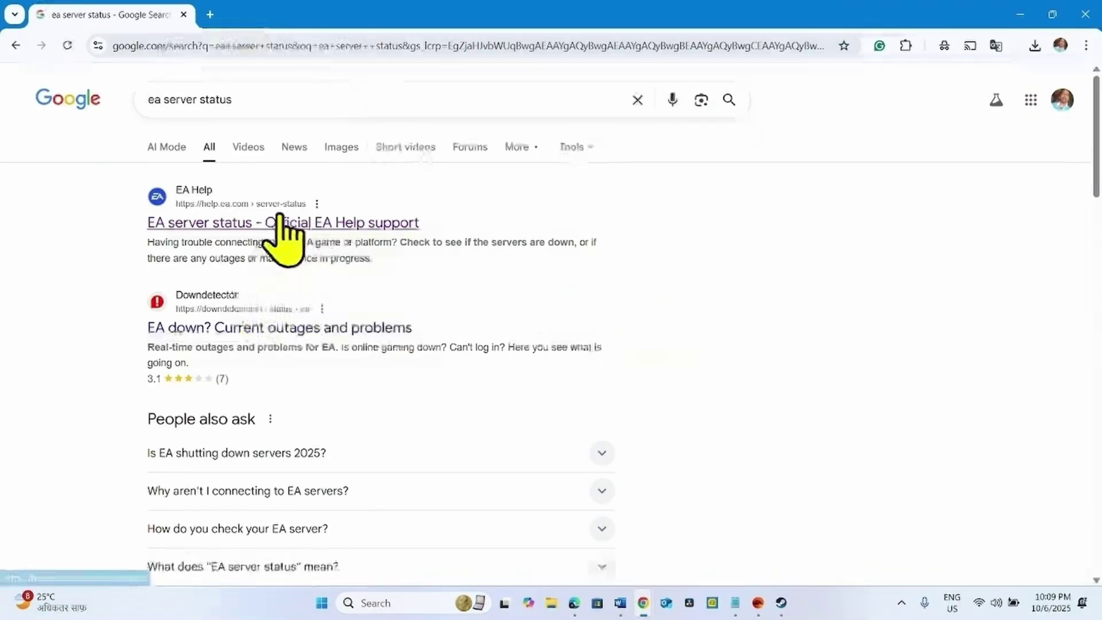
Step: Open EA's server status page and confirm skate. shows Online in the Games list
left_click(278, 224)
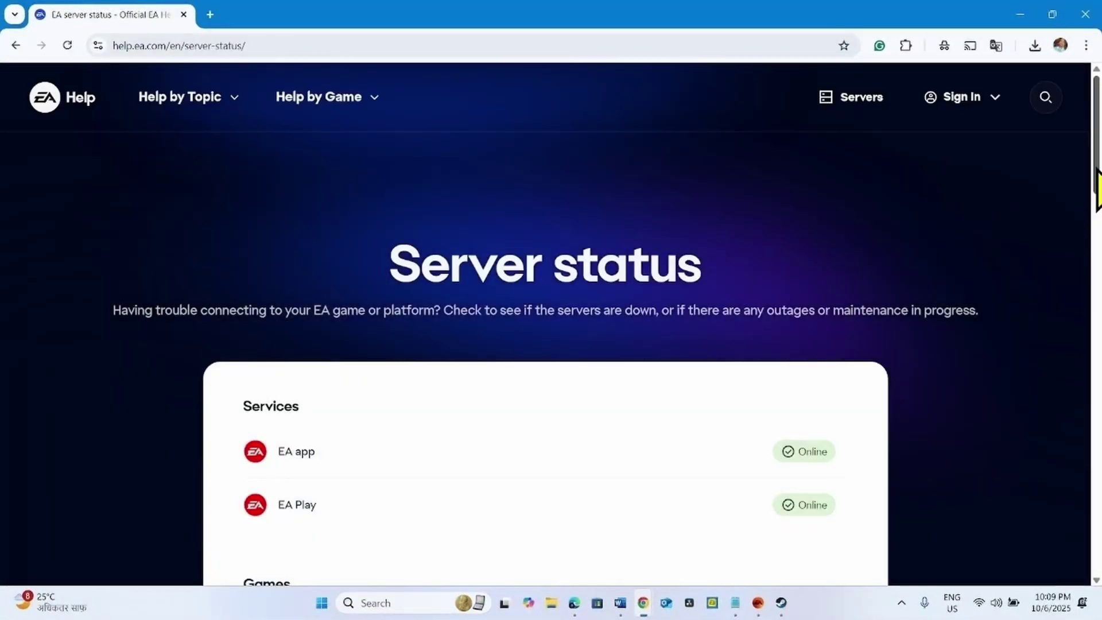
left_click_drag(1095, 172, 1093, 269)
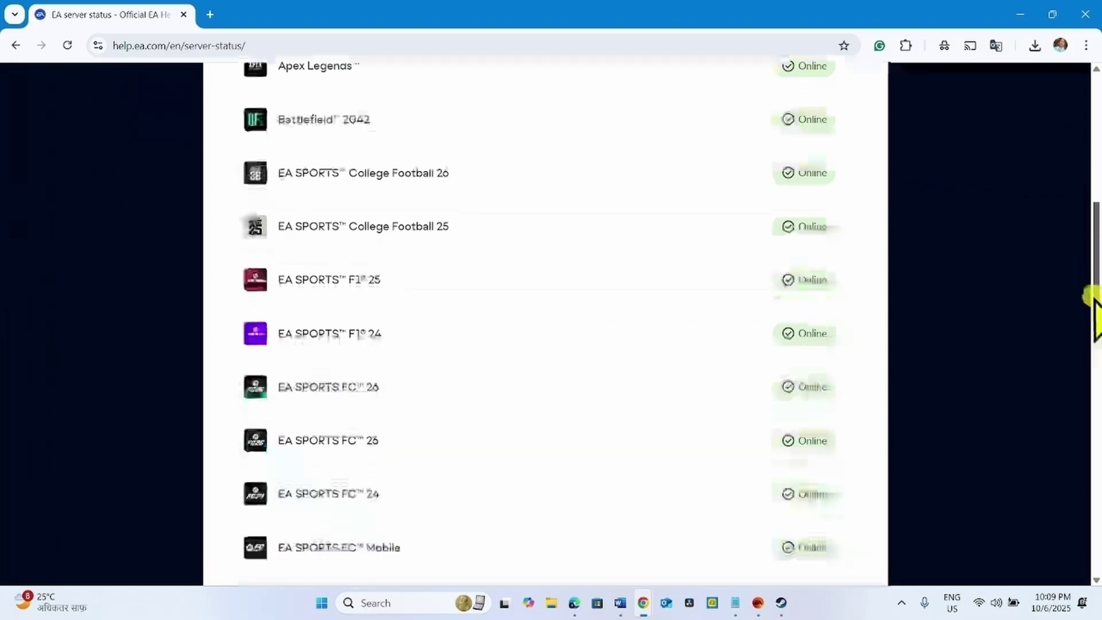
left_click_drag(1093, 269, 1094, 418)
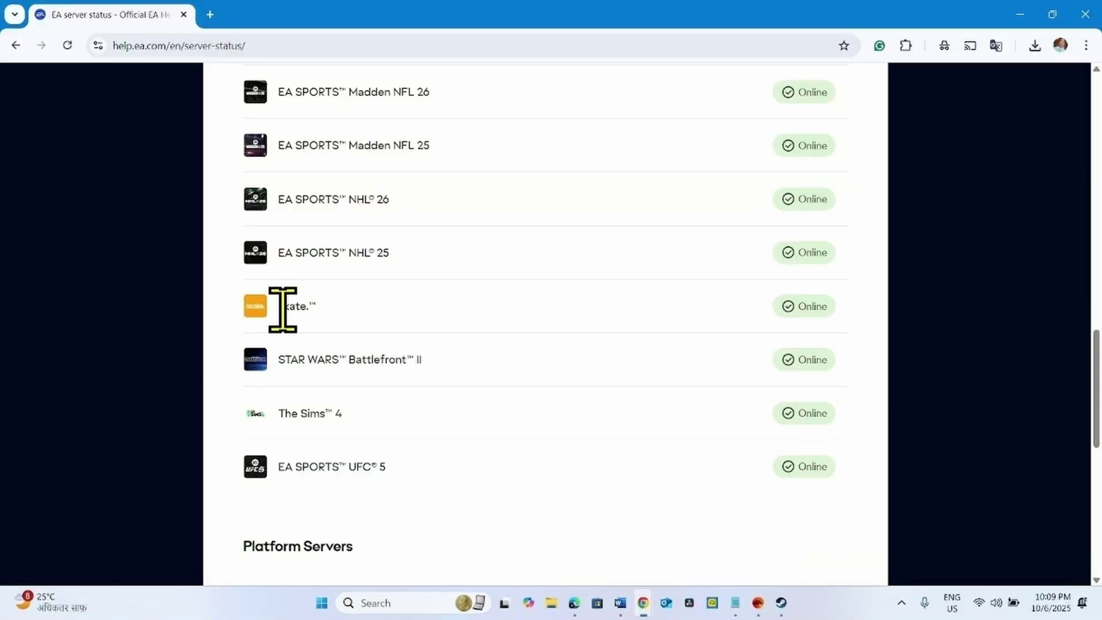
left_click_drag(280, 308, 351, 331)
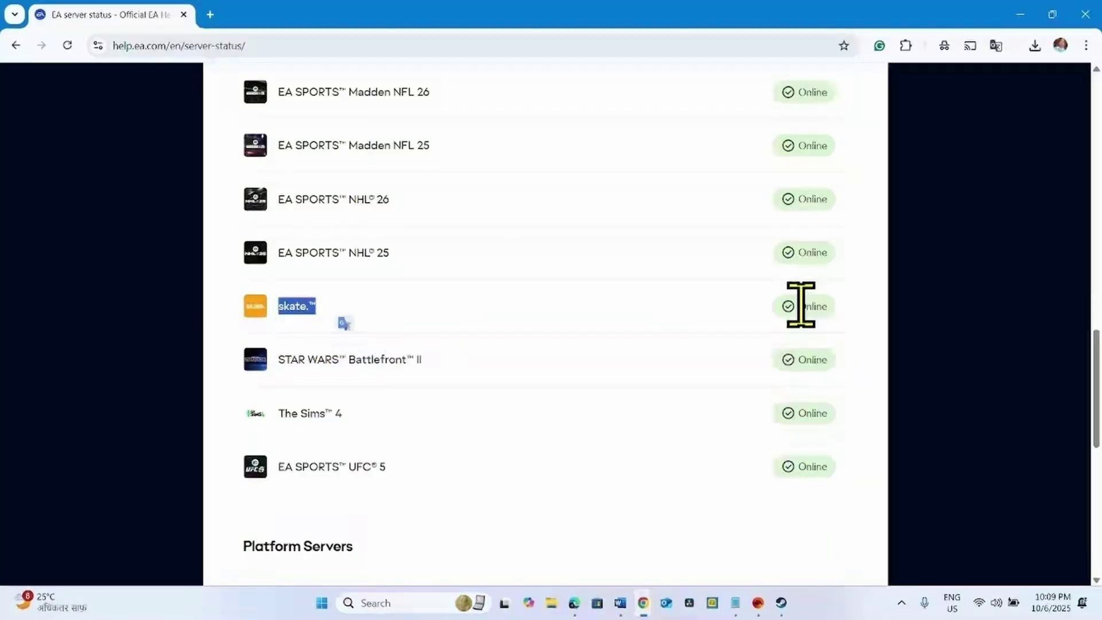
left_click_drag(799, 304, 858, 310)
left_click(669, 375)
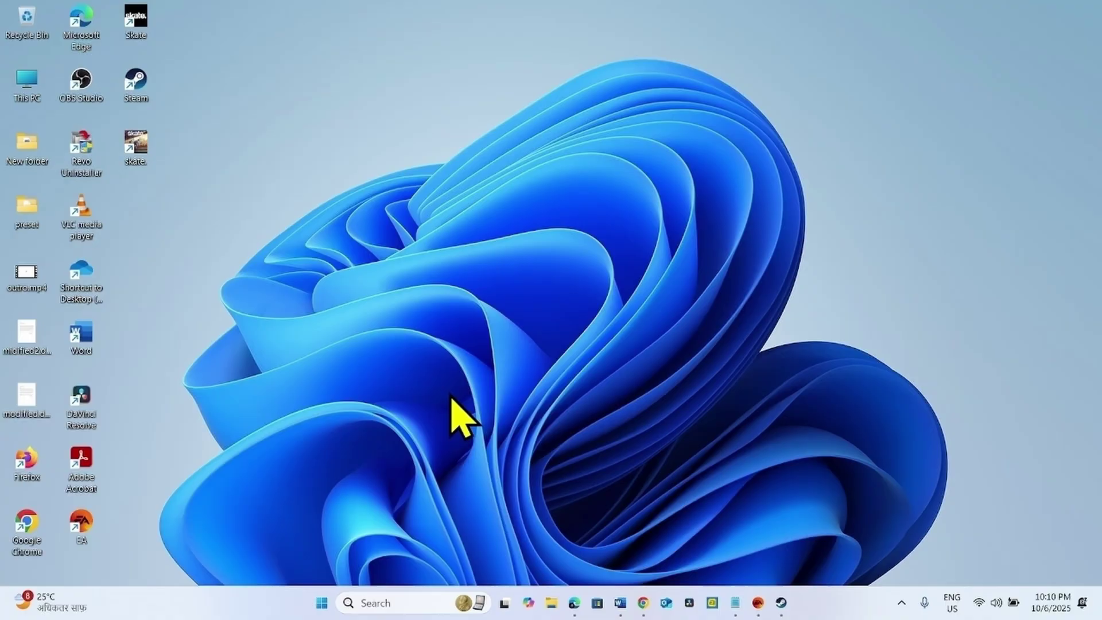
Step: Try launching skate from the EA app, then run Command Prompt ('cmd') as administrator
left_click(758, 602)
left_click(672, 444)
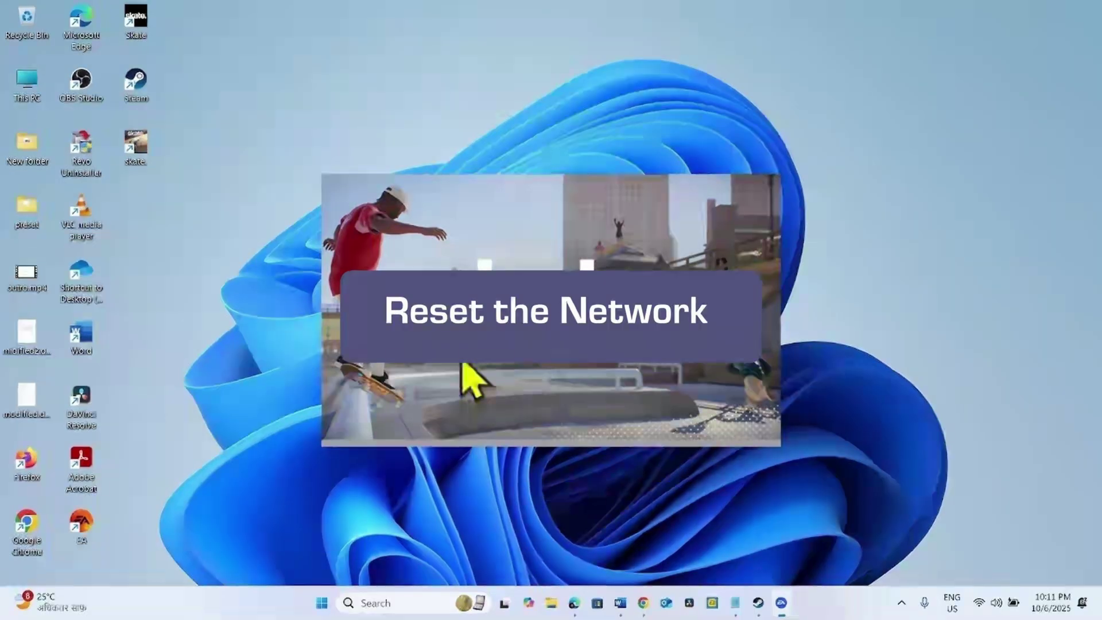
left_click(385, 602)
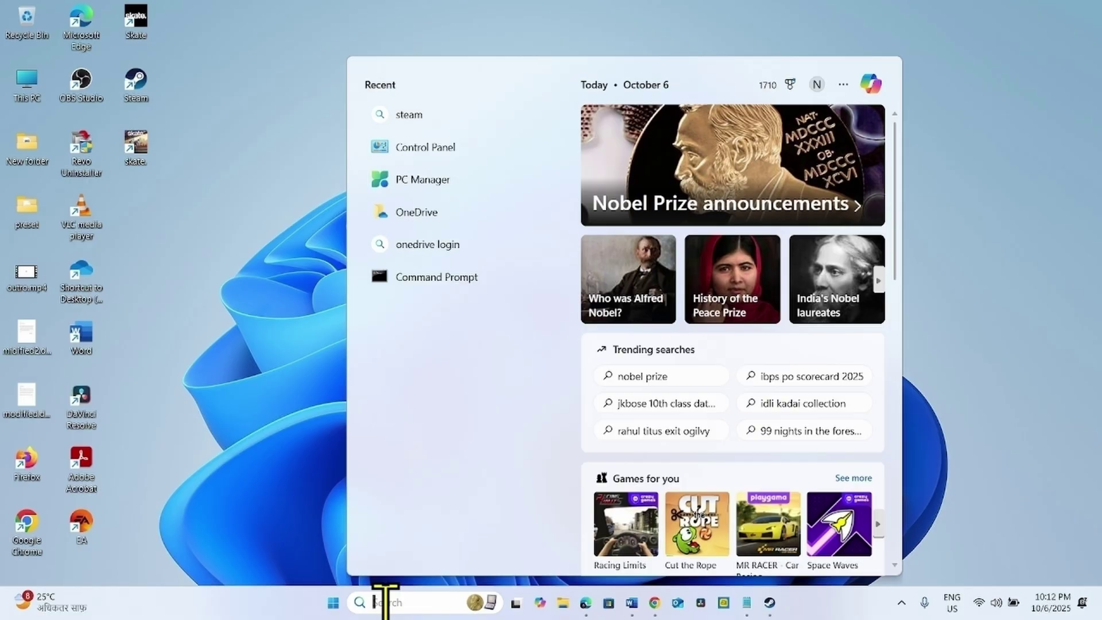
type("cmd")
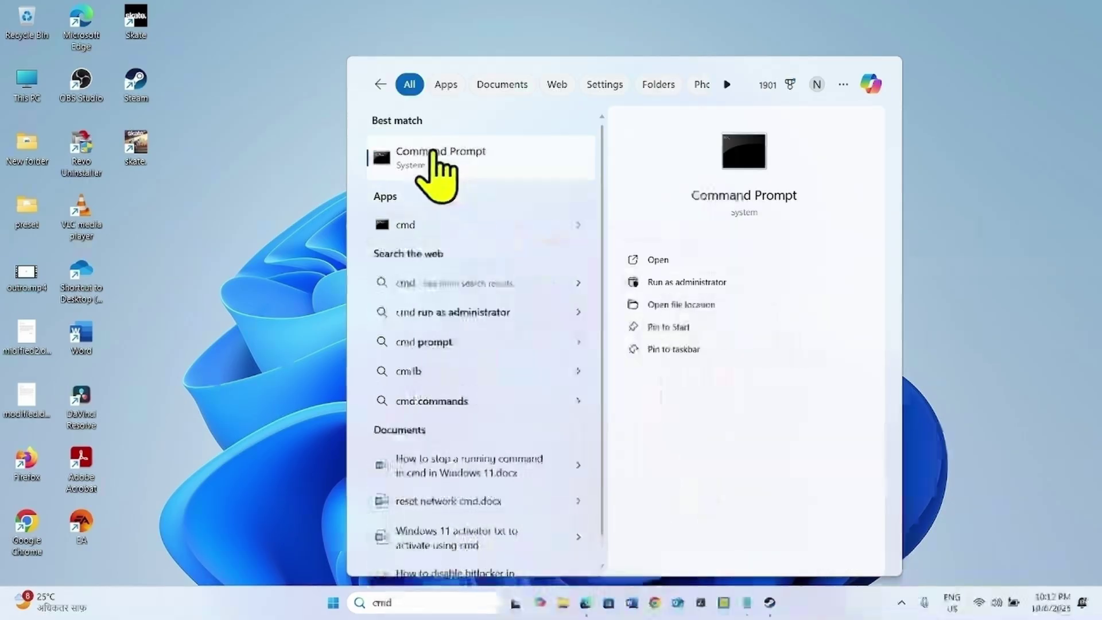
right_click(434, 151)
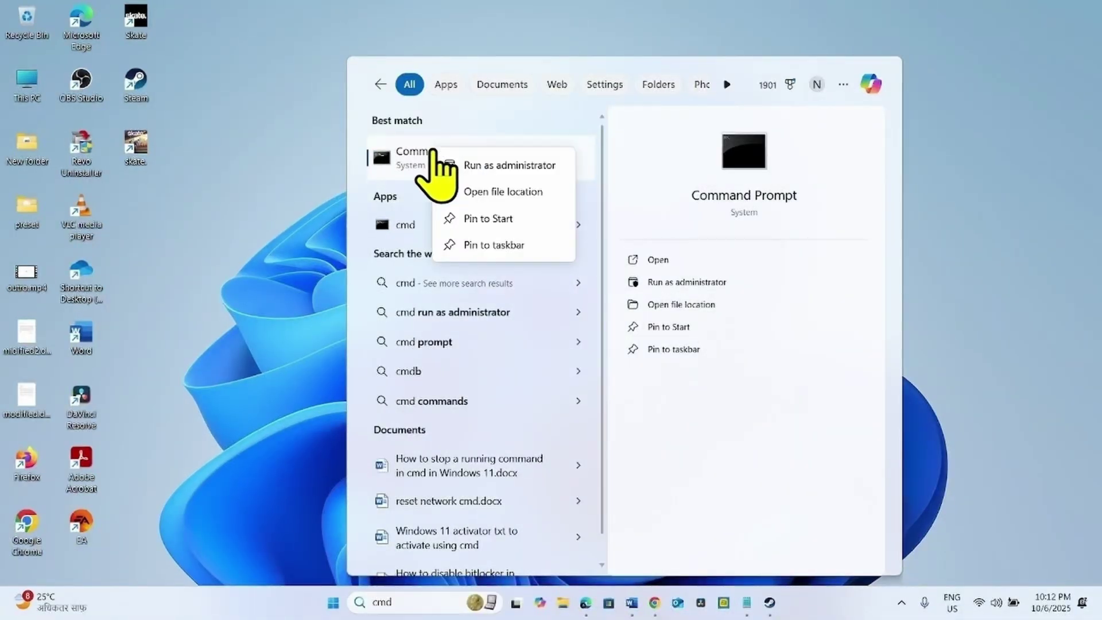
left_click(466, 165)
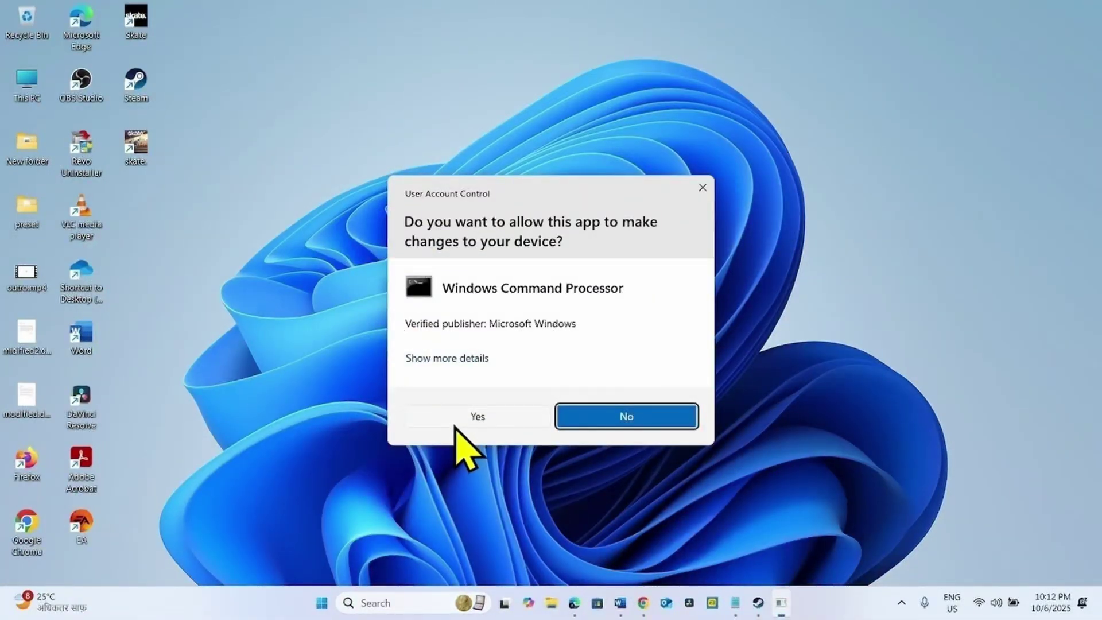
Step: Approve the admin prompt and run 'netsh int ip reset' copied from the notes
left_click(456, 427)
mouse_move(735, 602)
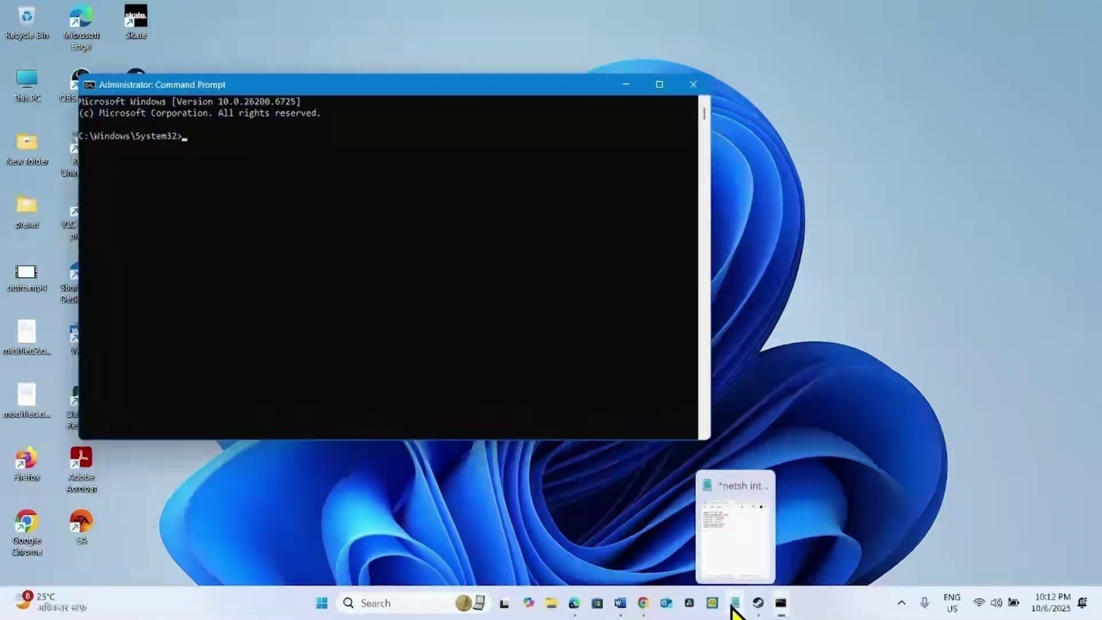
left_click(733, 604)
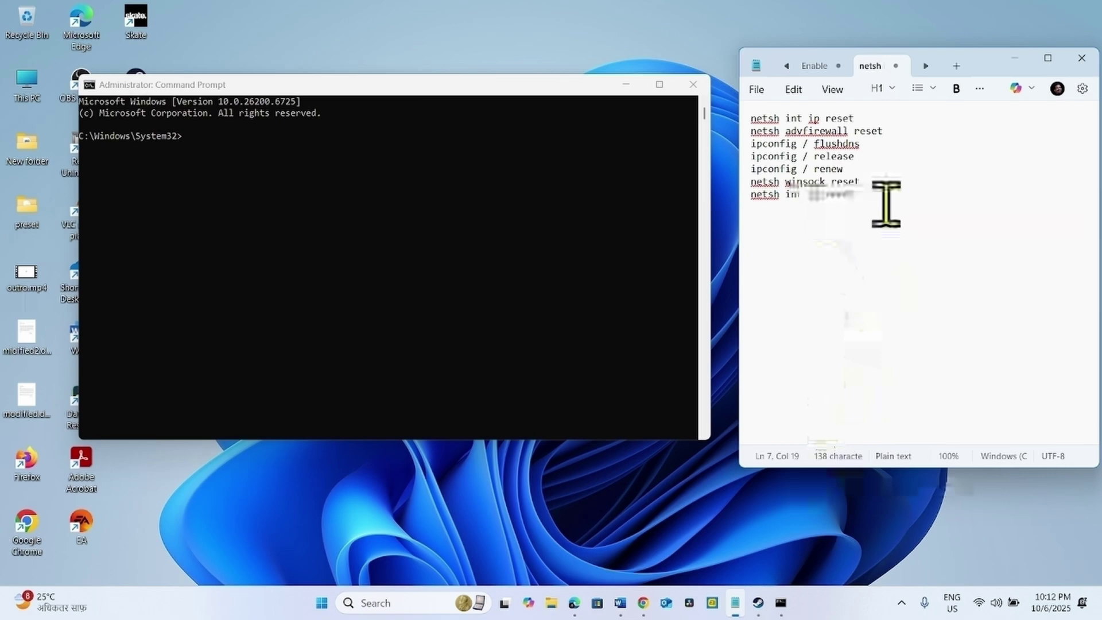
left_click_drag(864, 196, 730, 115)
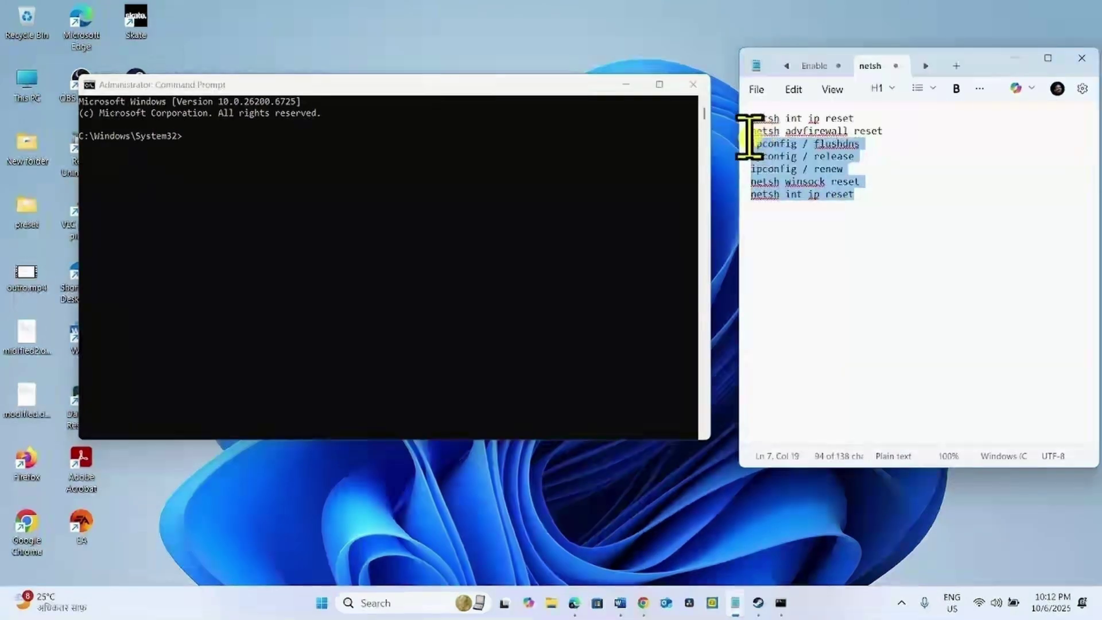
left_click(799, 157)
left_click_drag(856, 117, 744, 118)
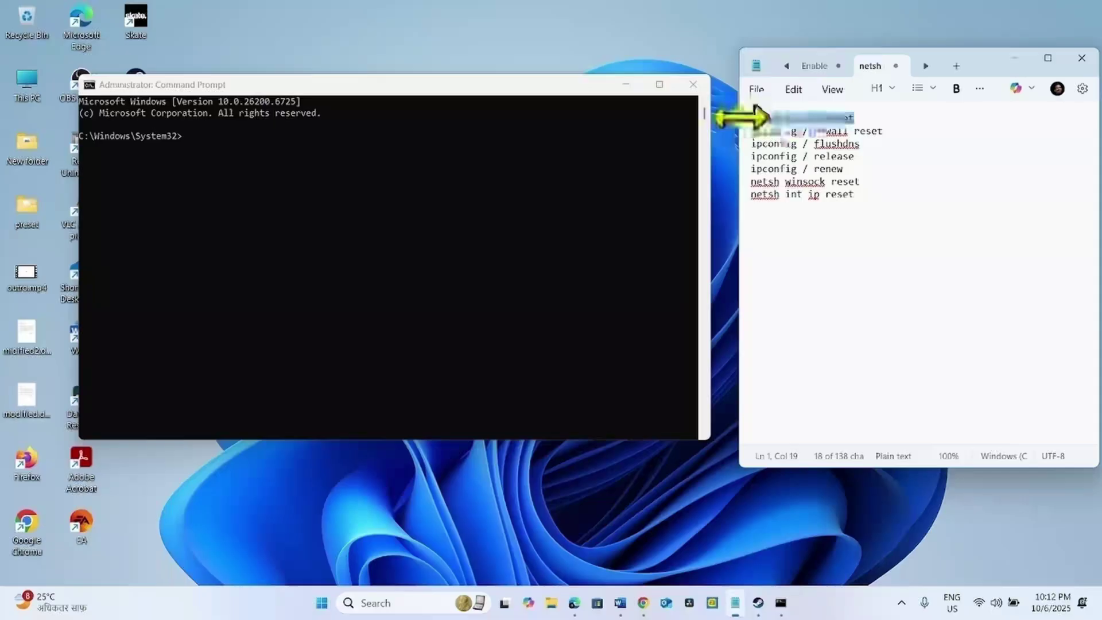
right_click(759, 117)
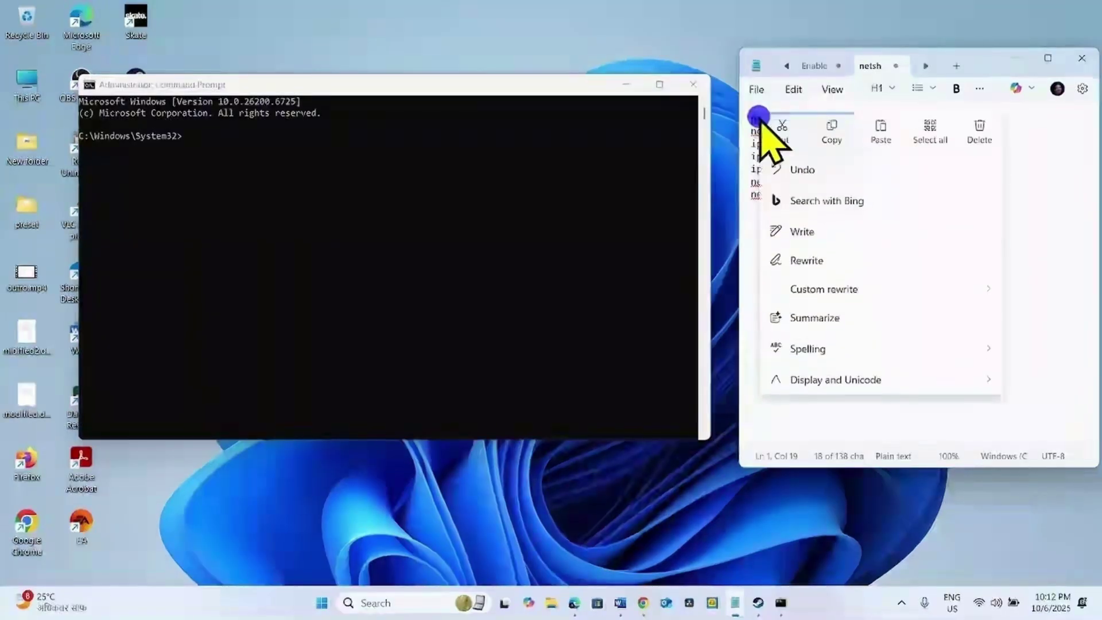
left_click(835, 143)
left_click(219, 136)
key("ctrl+v")
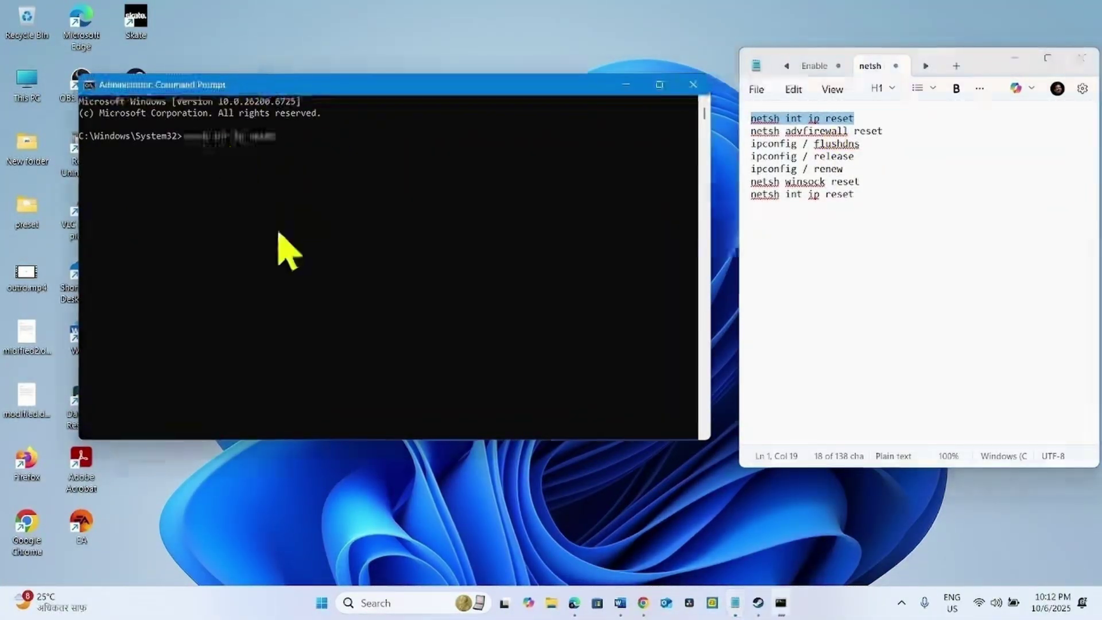
key("Return")
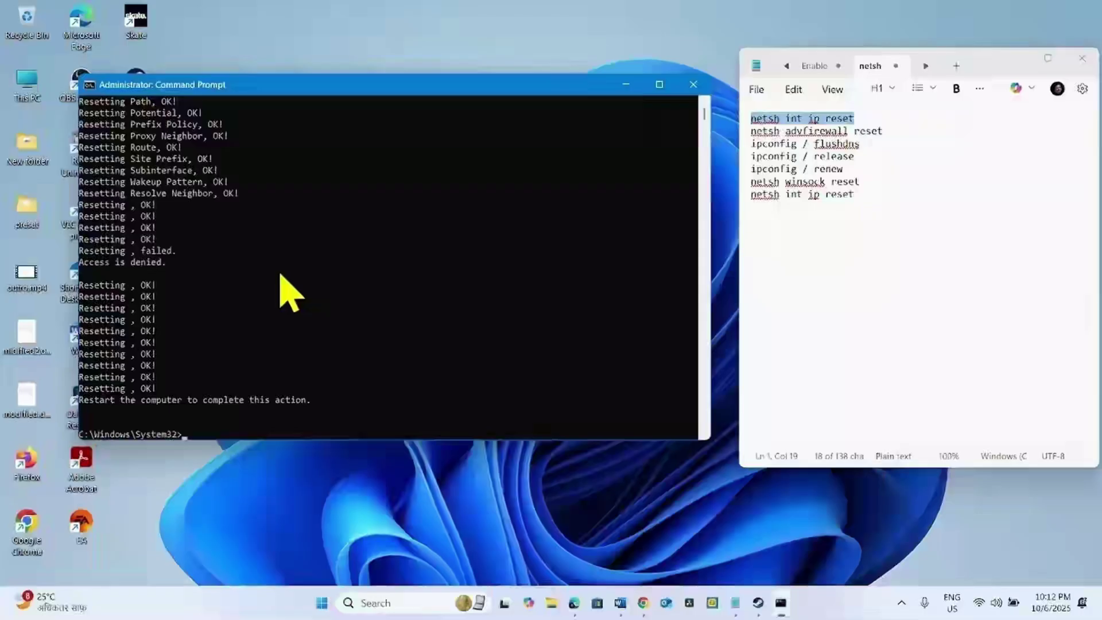
Step: Copy 'netsh advfirewall reset' from the notes and run it in Command Prompt
left_click(892, 134)
left_click_drag(893, 133, 748, 132)
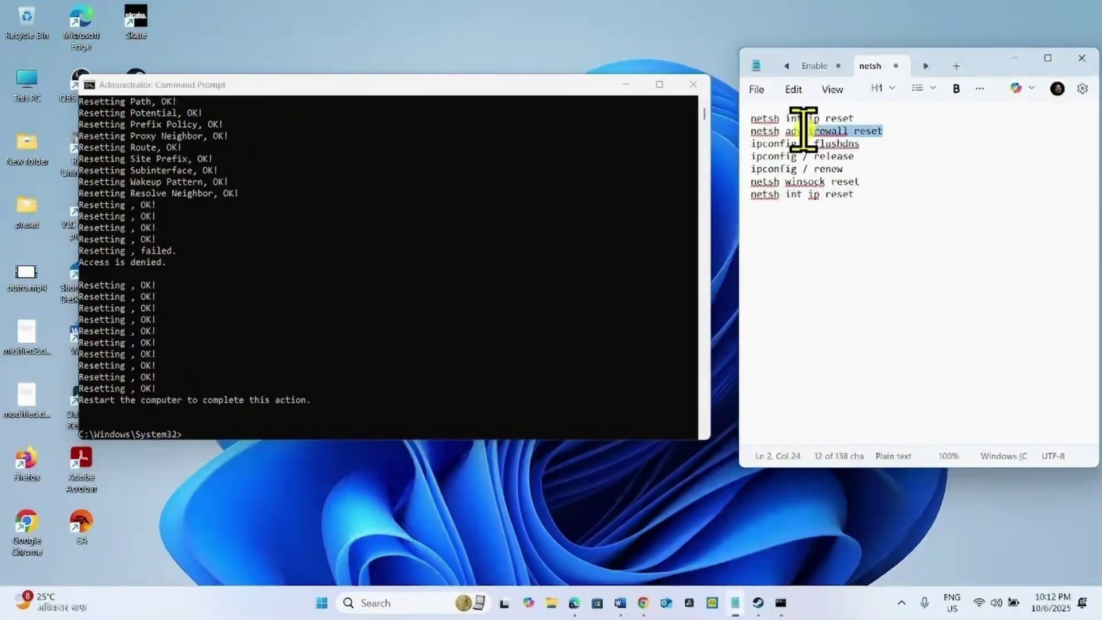
right_click(781, 135)
left_click(855, 153)
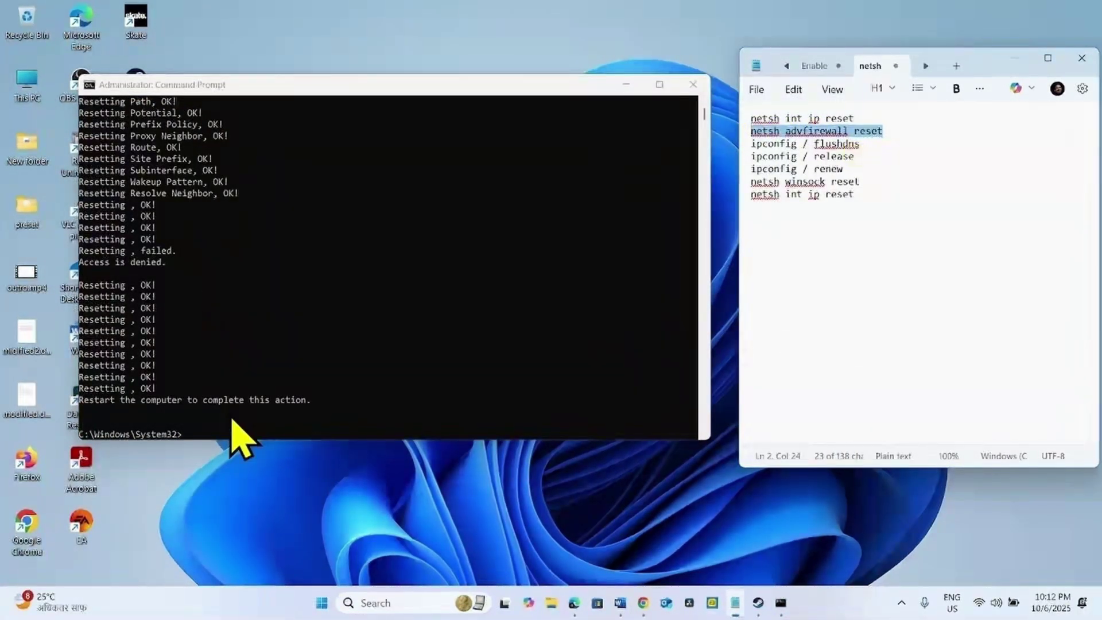
left_click(218, 435)
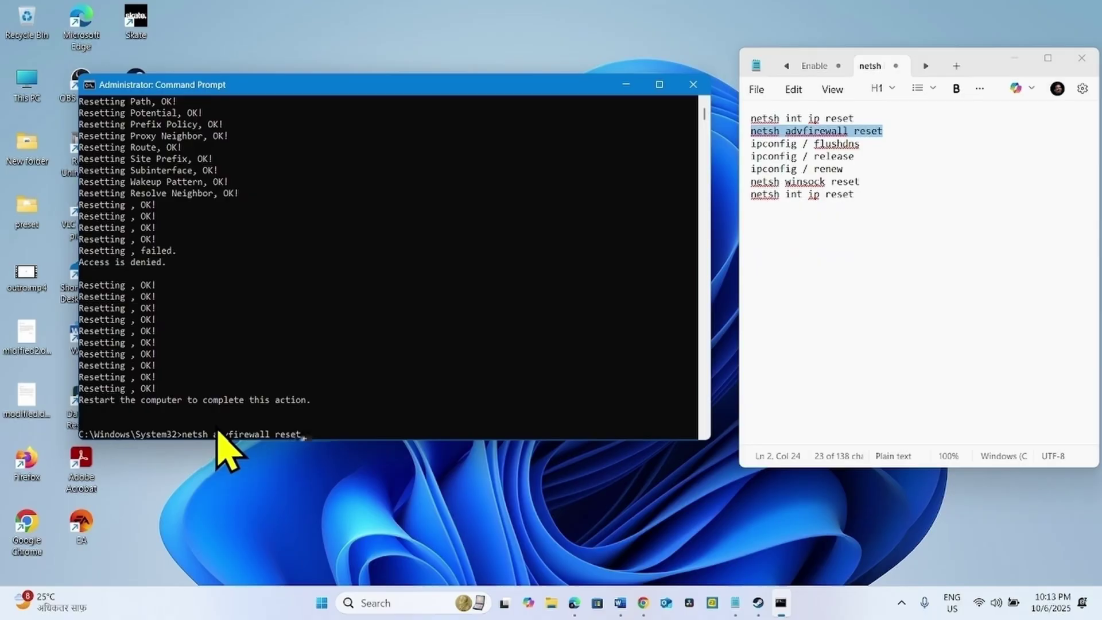
key("Return")
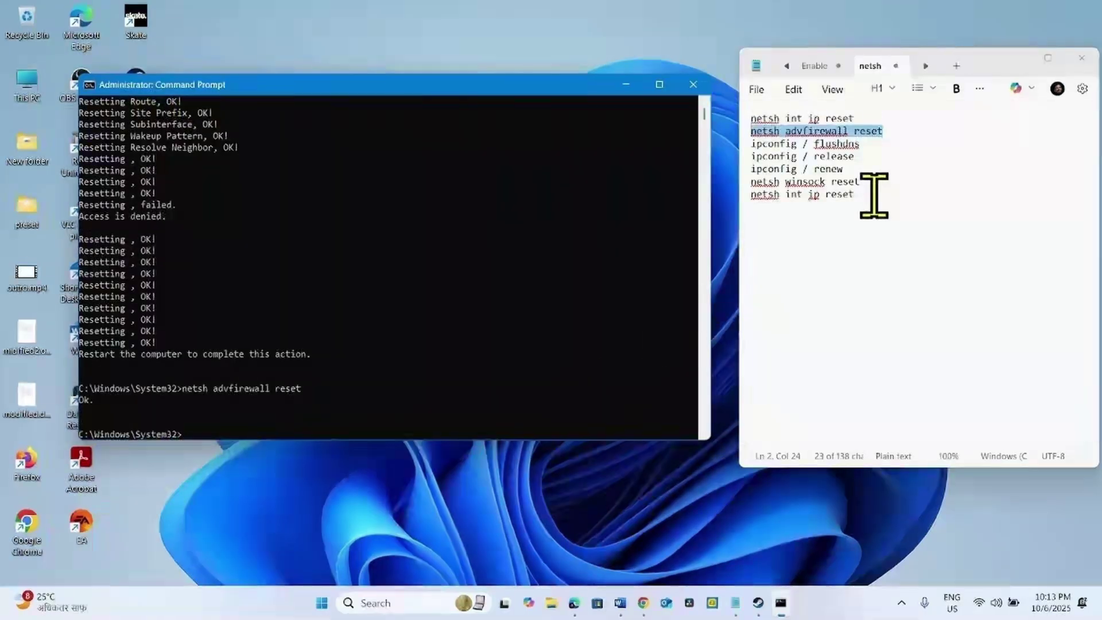
left_click_drag(860, 196, 728, 115)
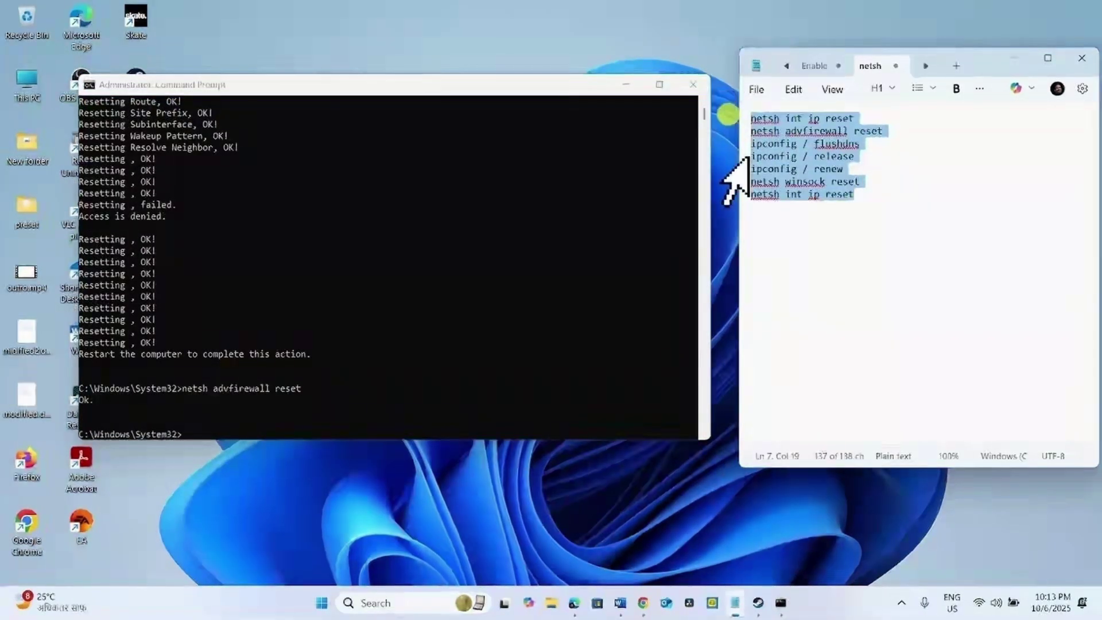
Step: Close Command Prompt, minimize the notes, and glance at the Start menu power options
left_click(693, 85)
left_click(1014, 57)
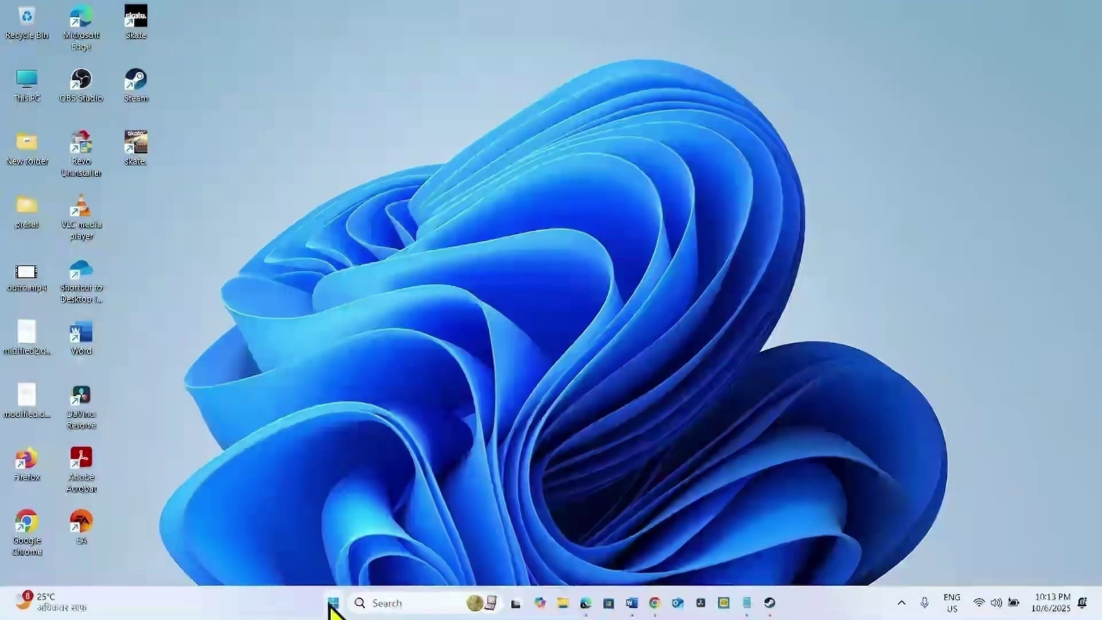
left_click(332, 601)
left_click(728, 553)
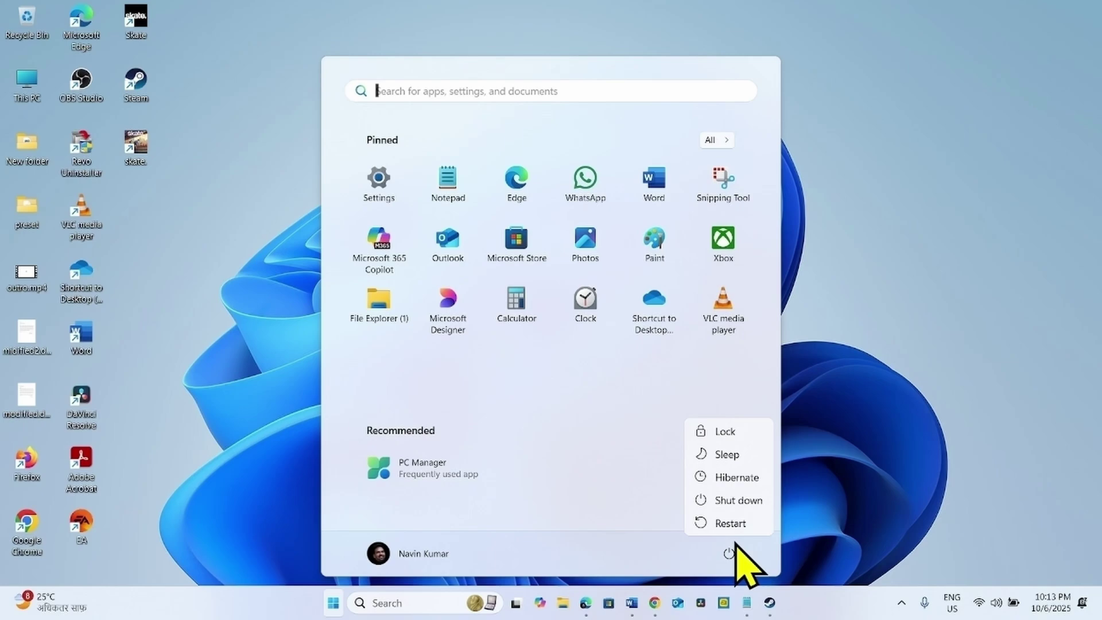
left_click(949, 374)
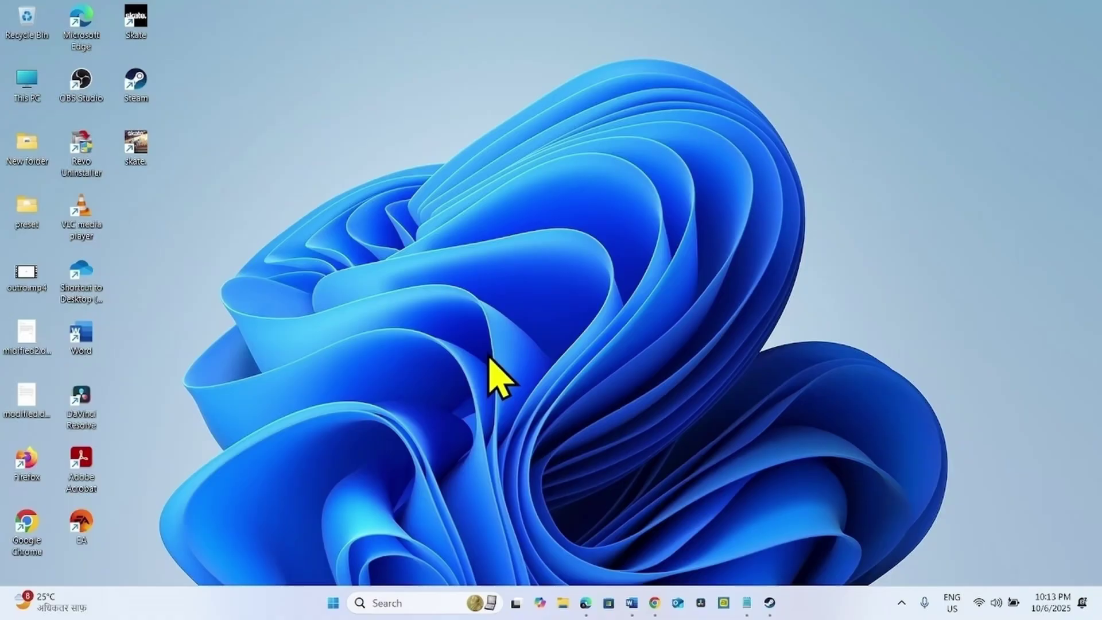
Step: Repair skate through Manage > Repair in the EA app, then close the app
left_click(900, 602)
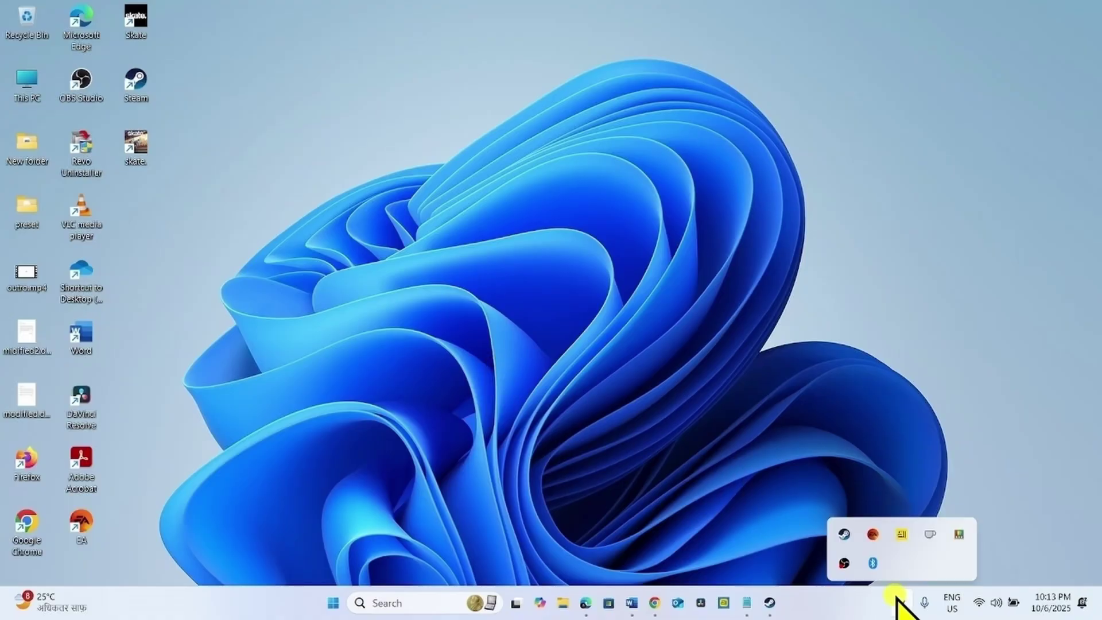
left_click(872, 530)
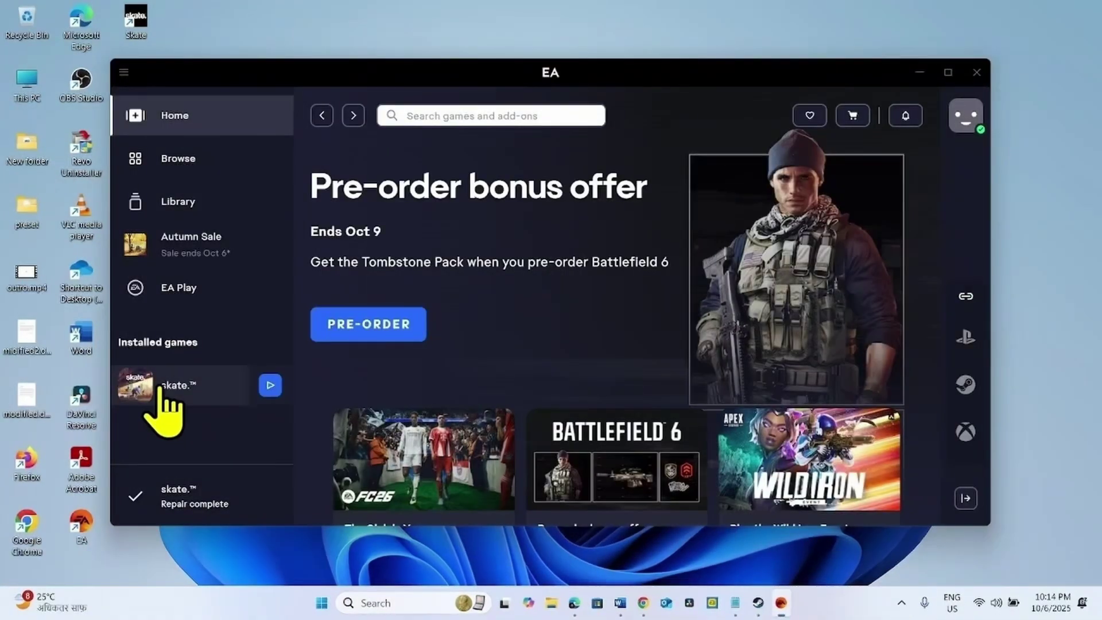
left_click(156, 383)
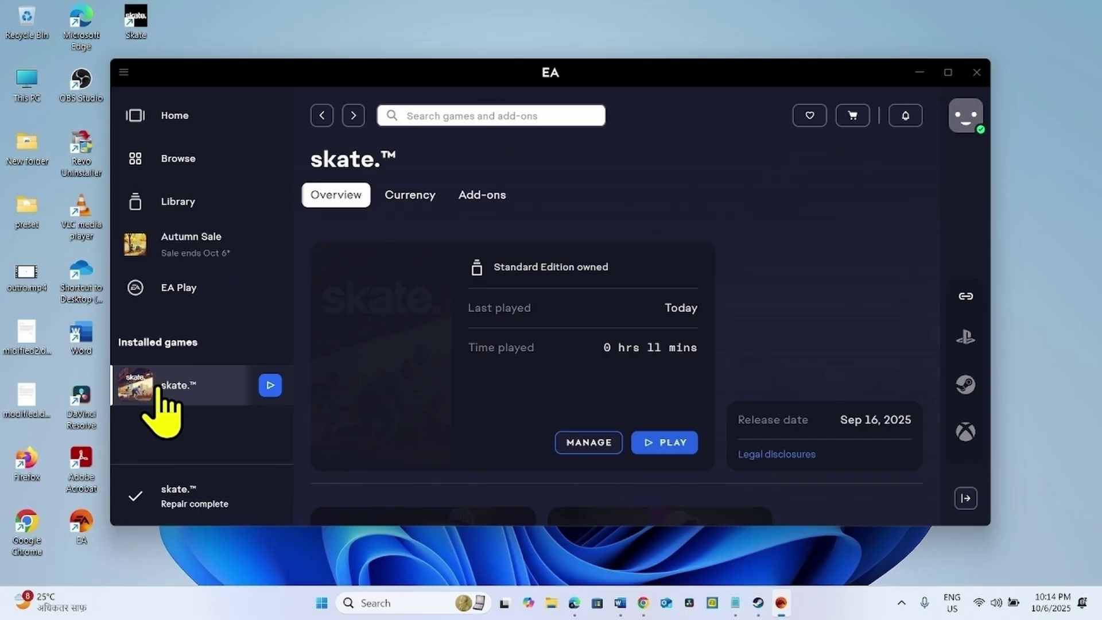
left_click(575, 448)
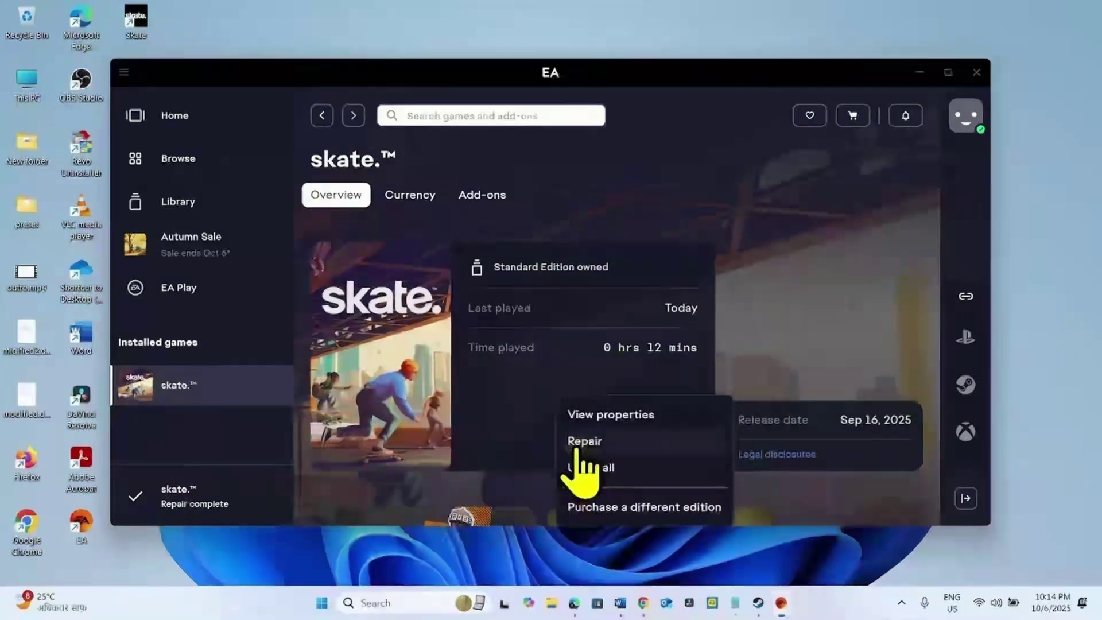
left_click(582, 477)
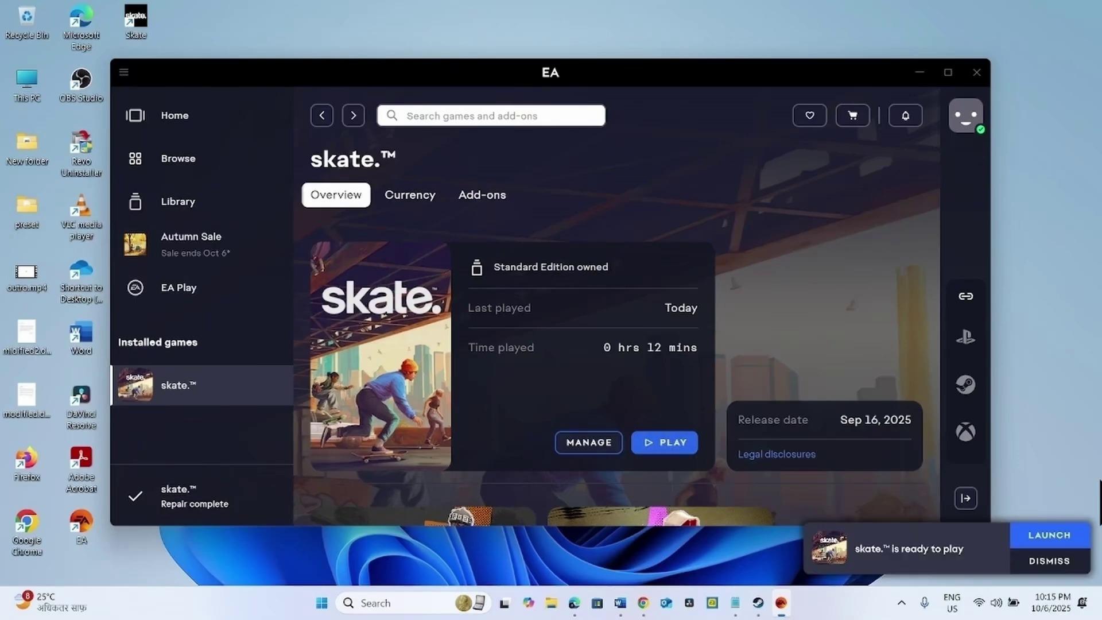
left_click(1039, 536)
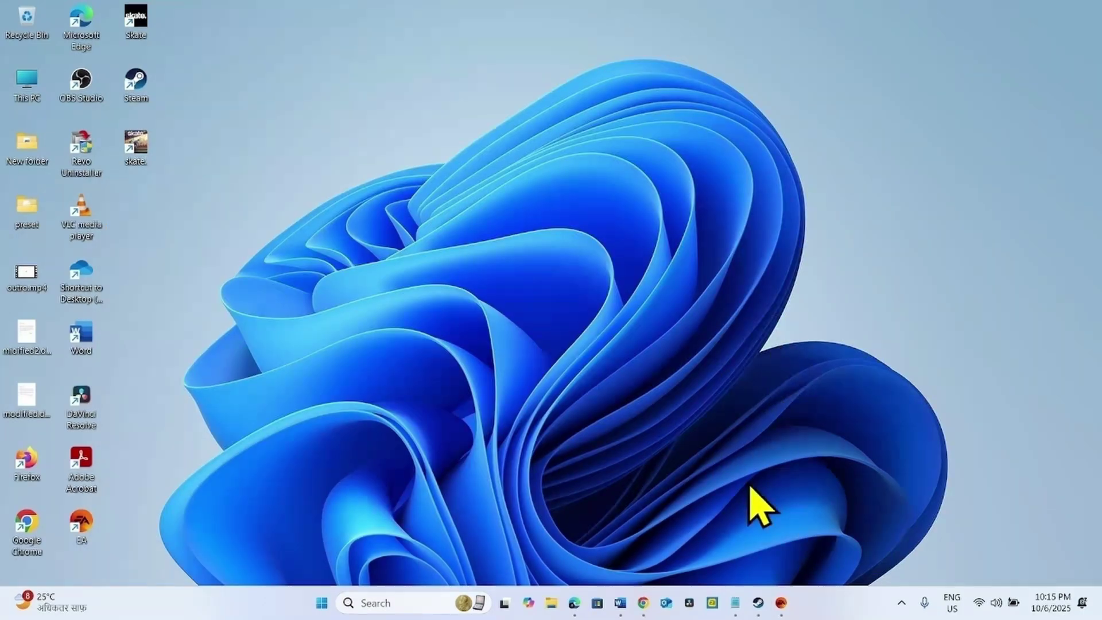
Step: Verify integrity of skate's game files under Steam Properties > Installed Files
left_click(756, 601)
left_click(179, 45)
mouse_move(241, 46)
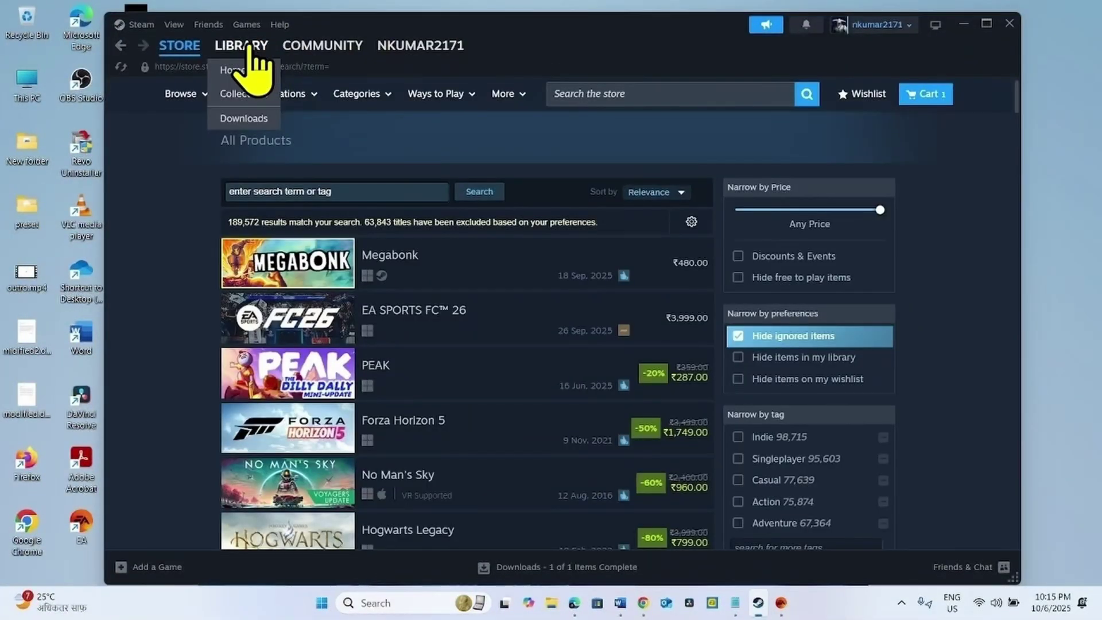
left_click(248, 46)
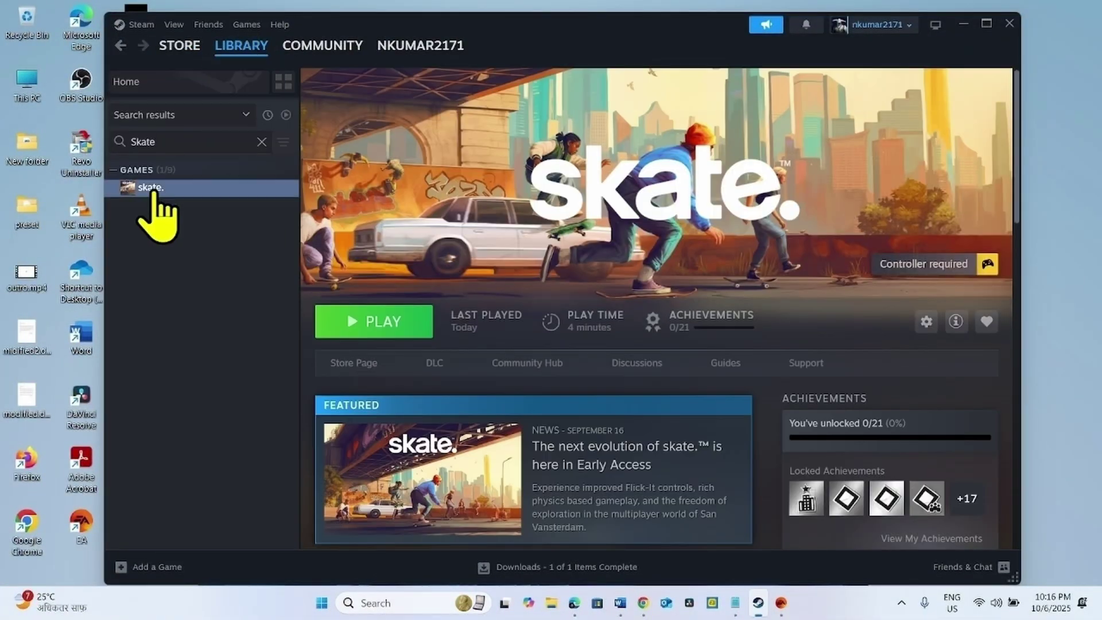
right_click(151, 187)
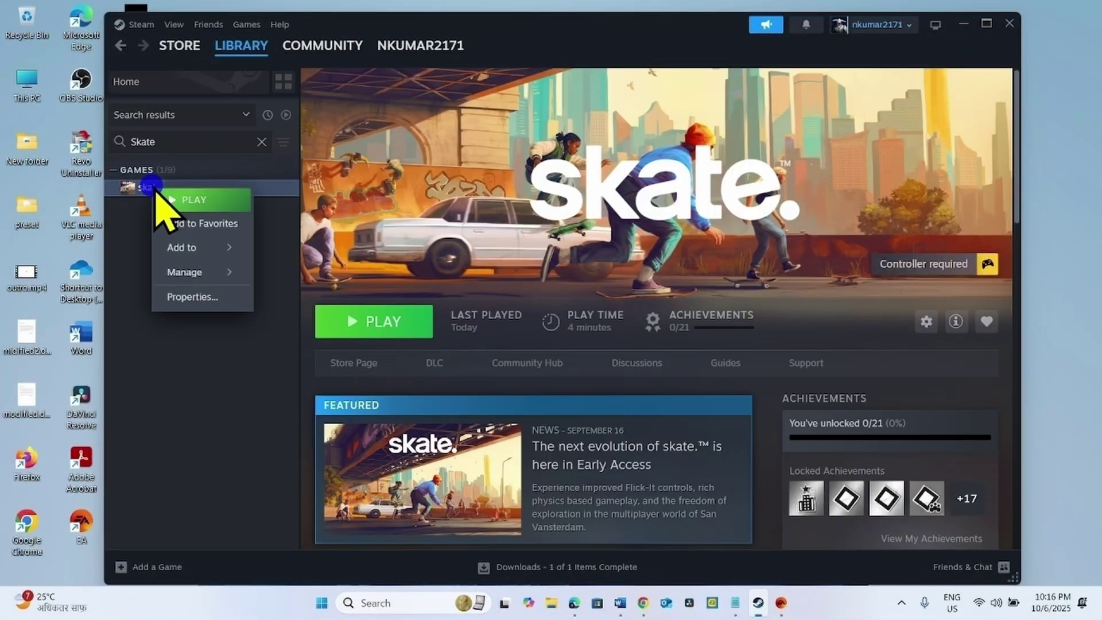
left_click(201, 297)
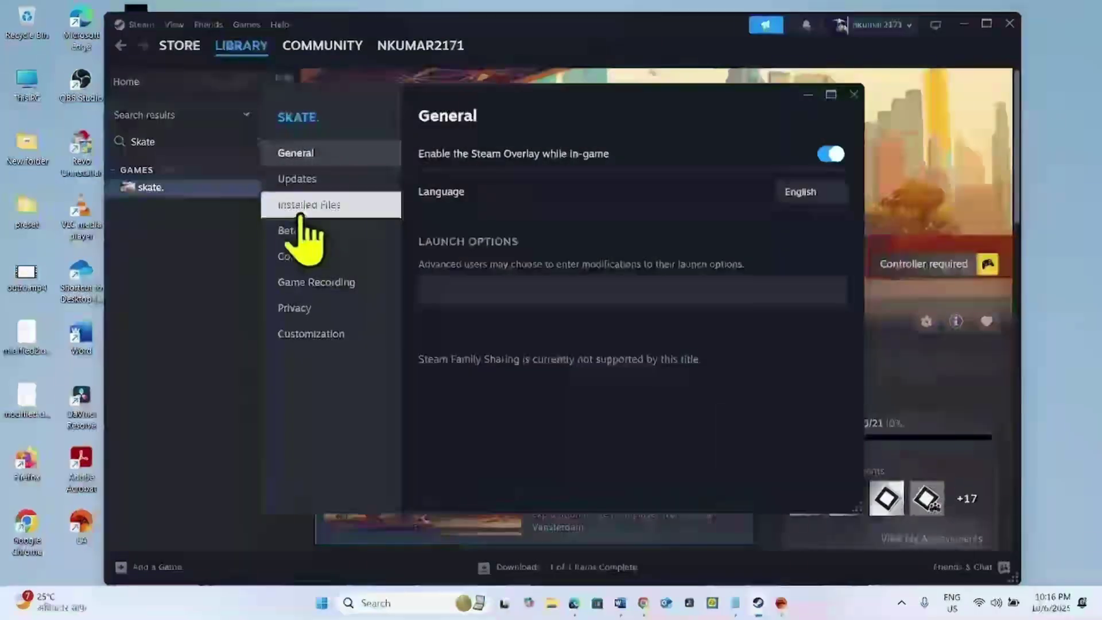
left_click(300, 209)
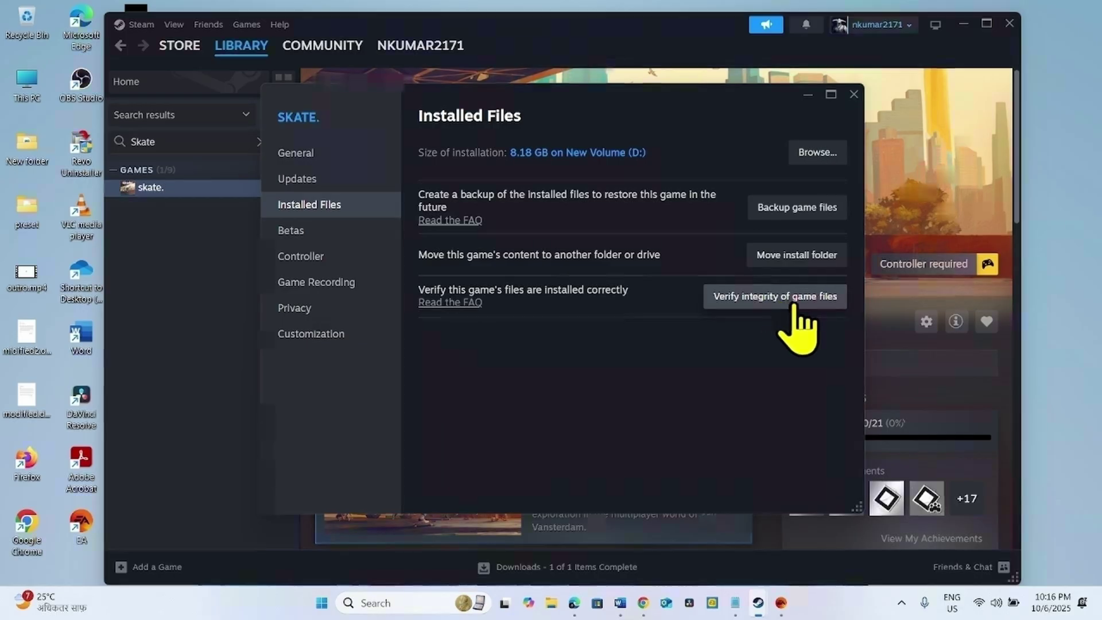
left_click(794, 303)
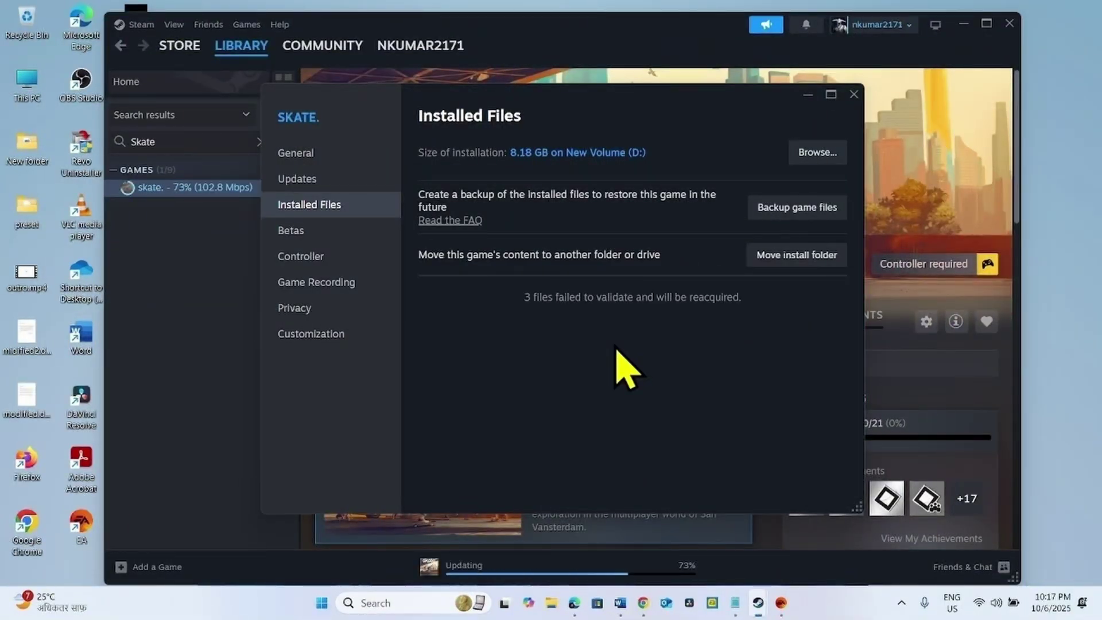
left_click(855, 94)
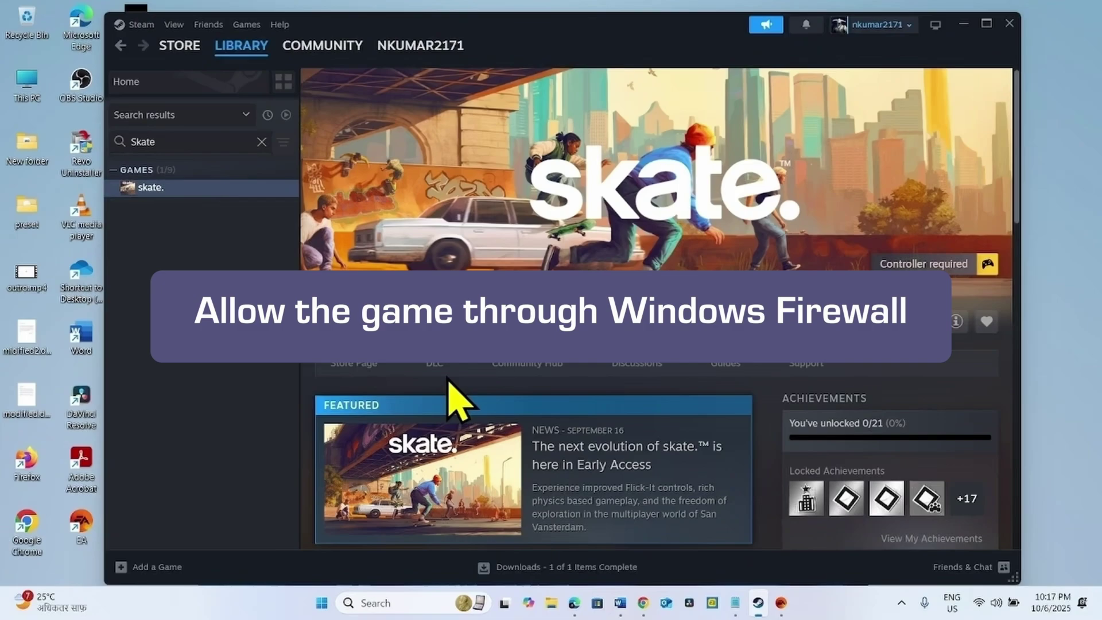
Step: Close Steam and open Windows Security's Firewall & network protection page via search
left_click(1009, 23)
left_click(388, 604)
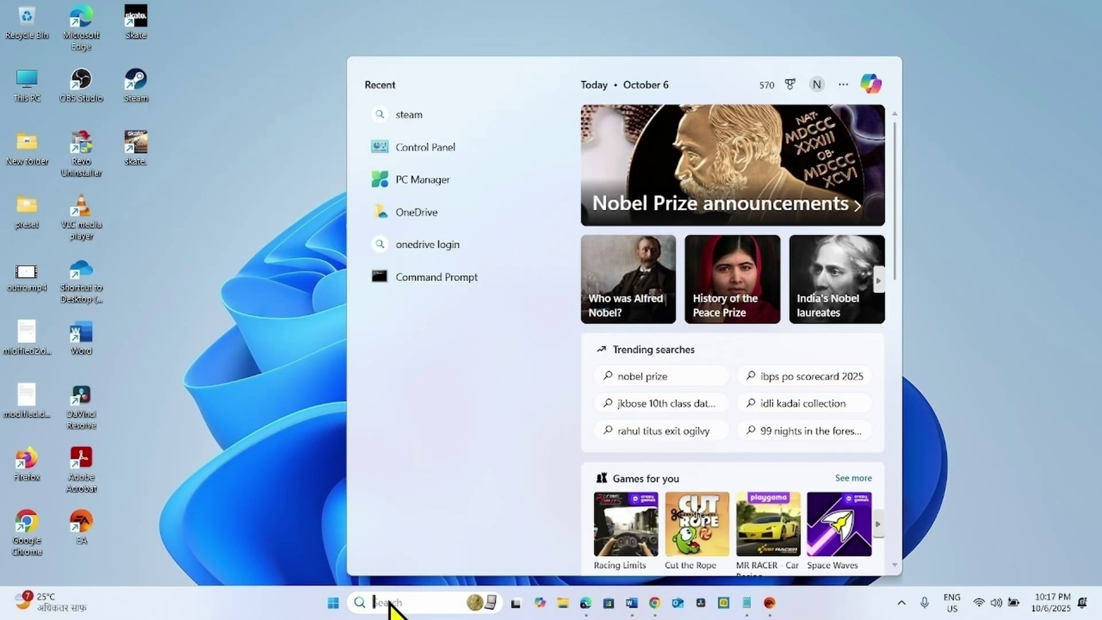
type("security")
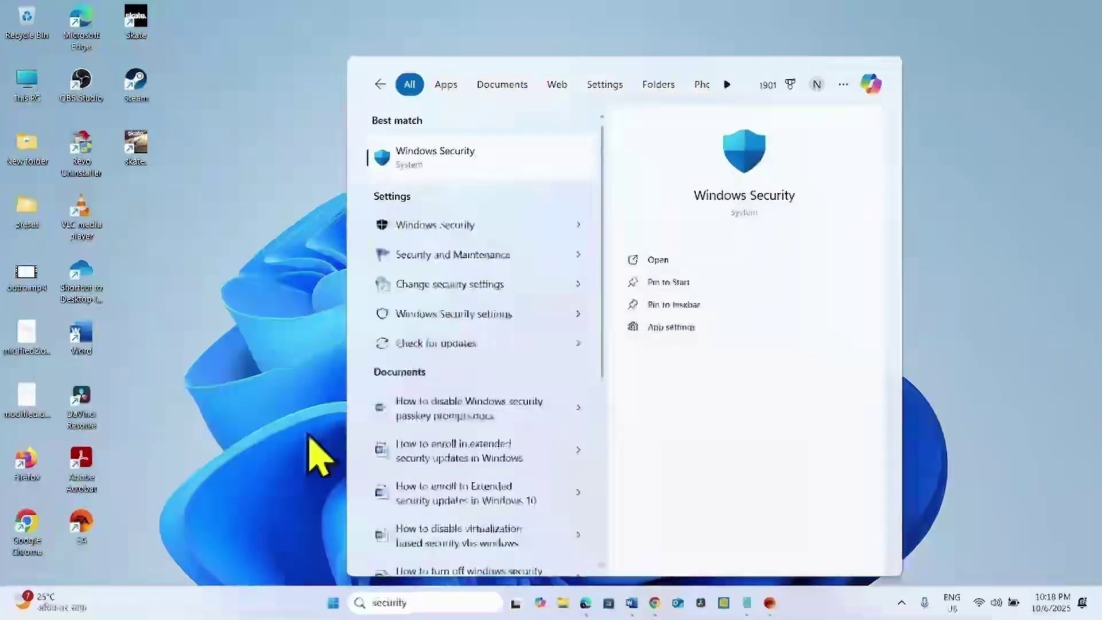
left_click(414, 163)
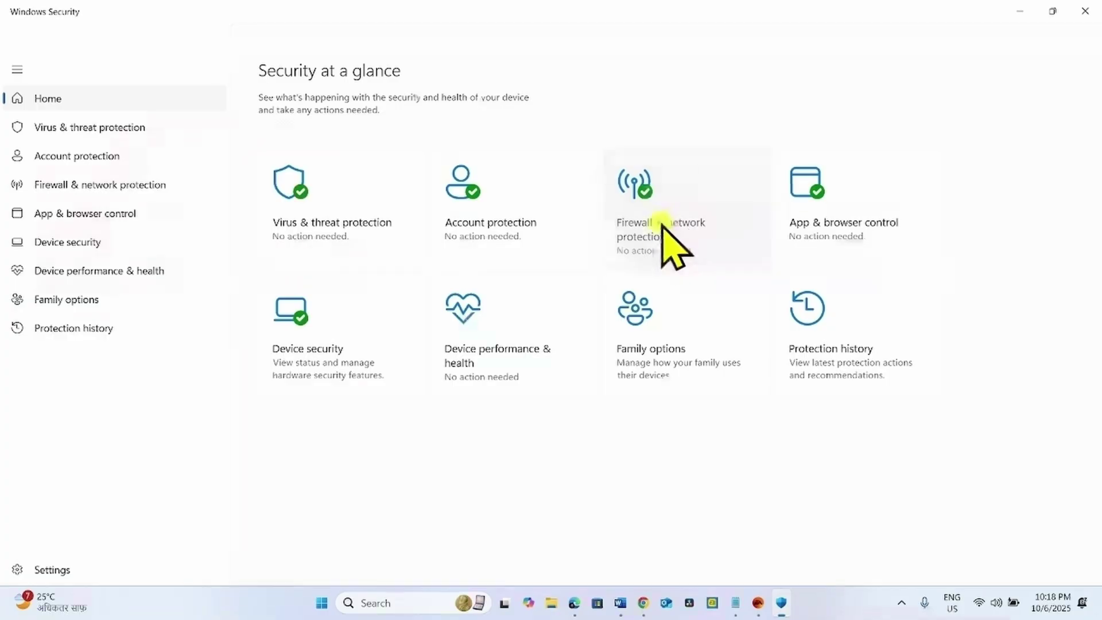
left_click(661, 227)
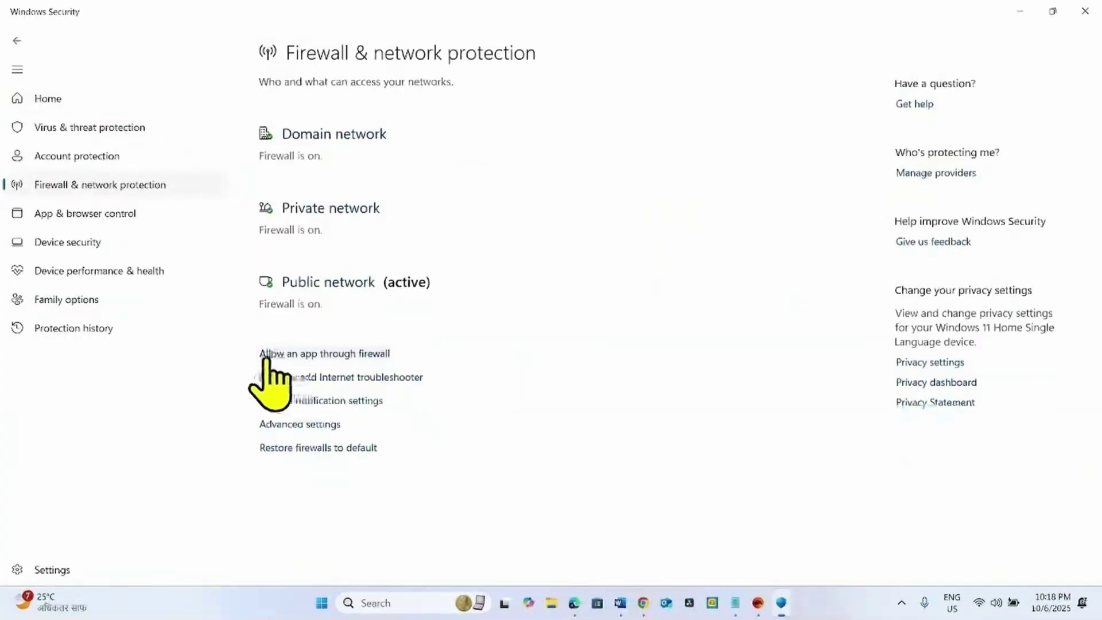
Step: Unlock the firewall allowed-apps list and tick Private for the skate. entry
left_click(330, 354)
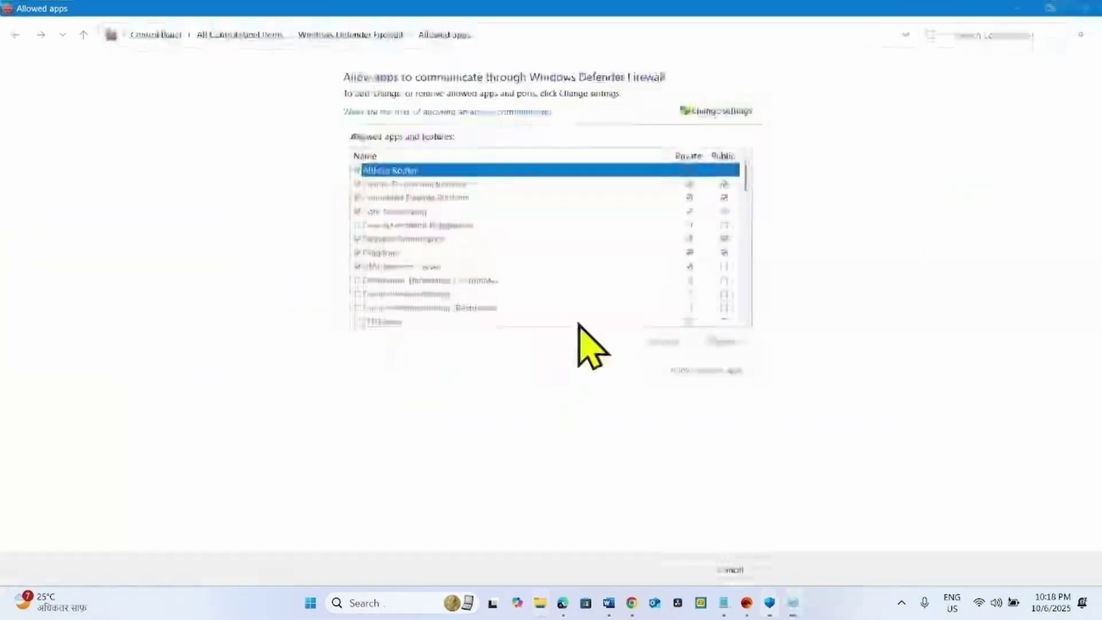
left_click(710, 114)
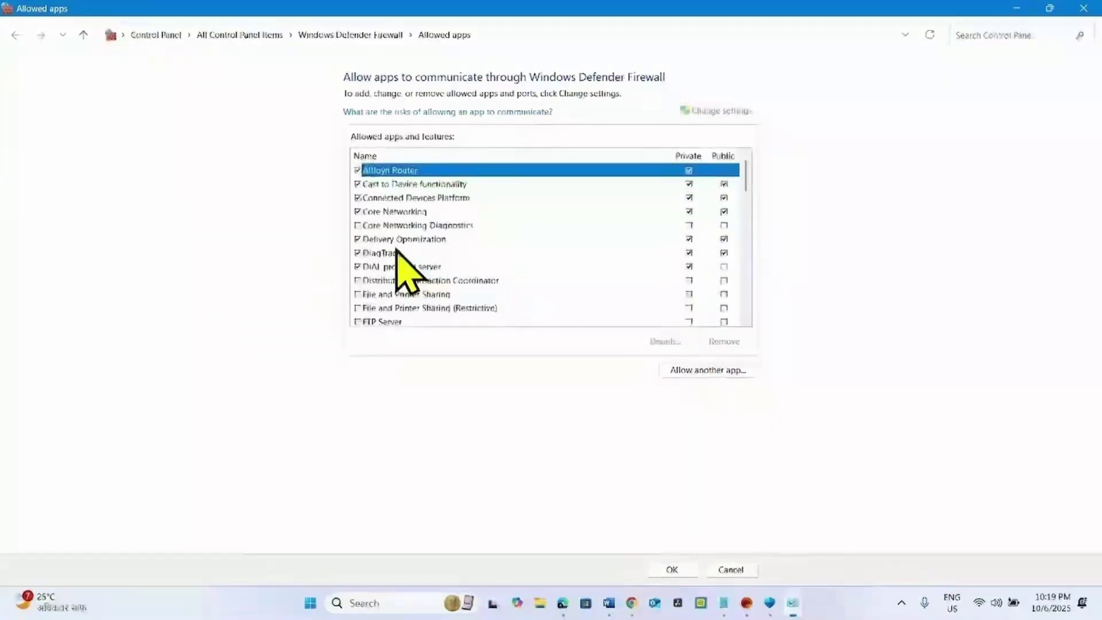
scroll(402, 270, "down", 3)
scroll(401, 270, "down", 4)
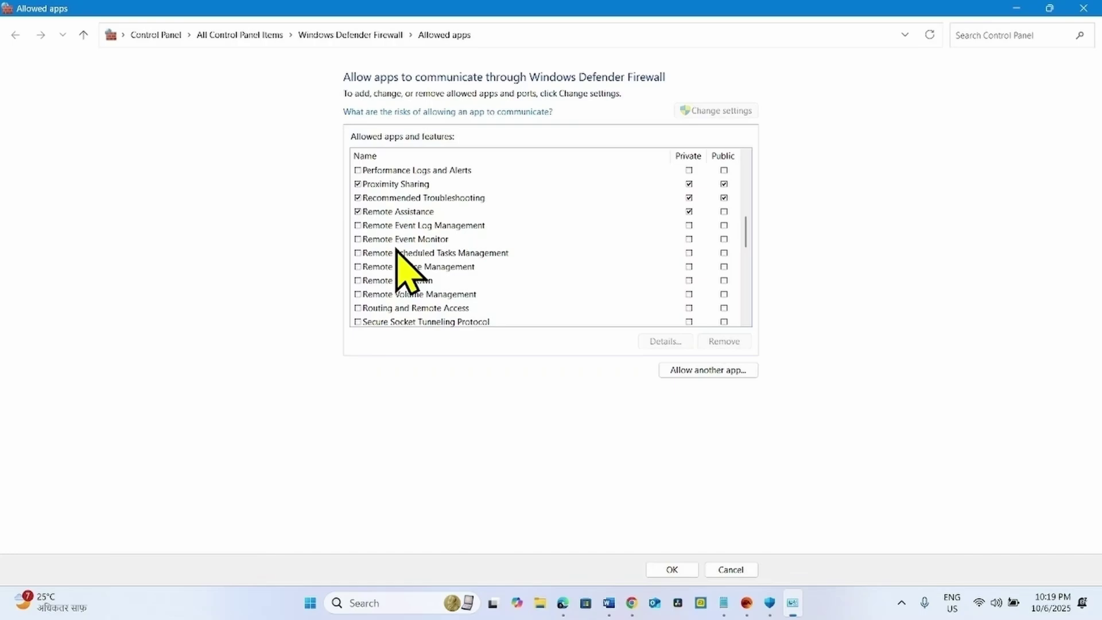
scroll(397, 249, "down", 3)
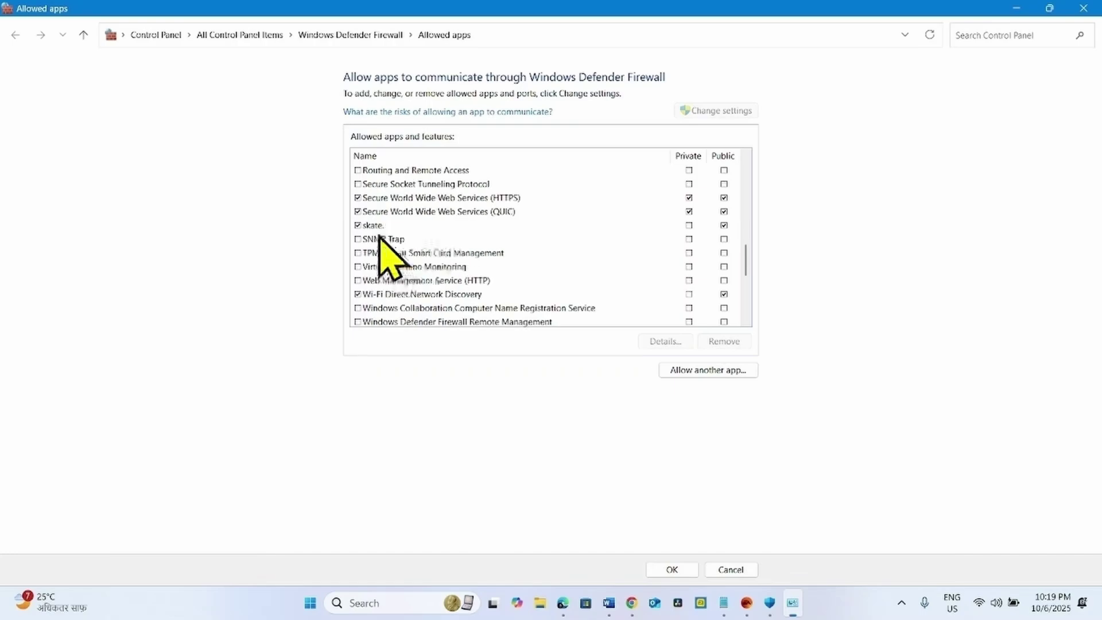
left_click(688, 225)
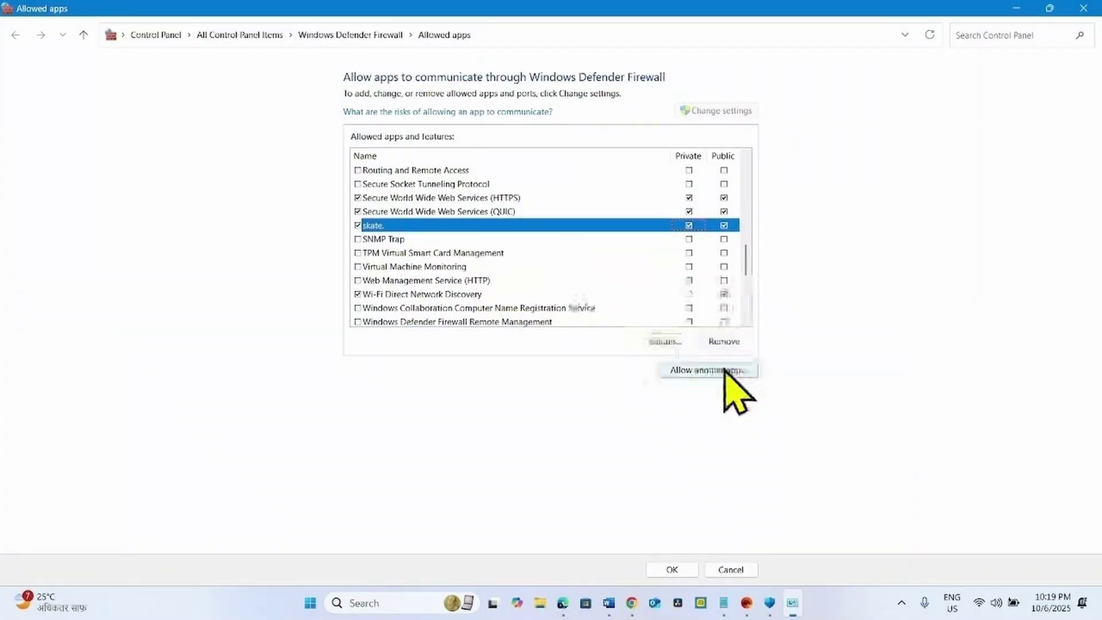
Step: Add D:\Skate\Skate.exe as an allowed app with Private ticked, save, and close Windows Security
left_click(697, 371)
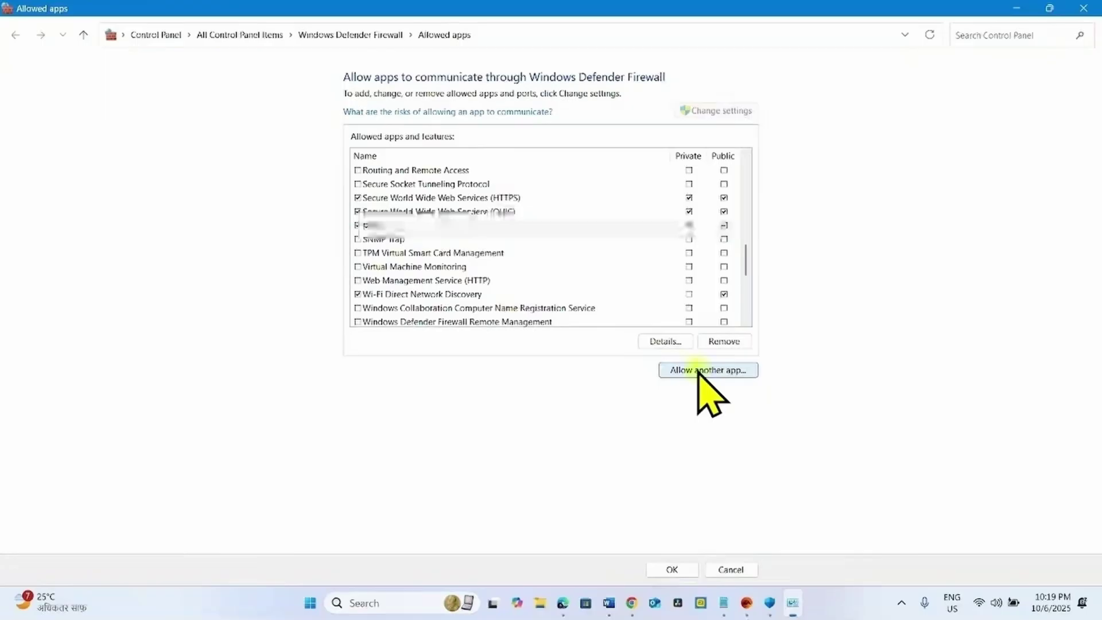
left_click(647, 369)
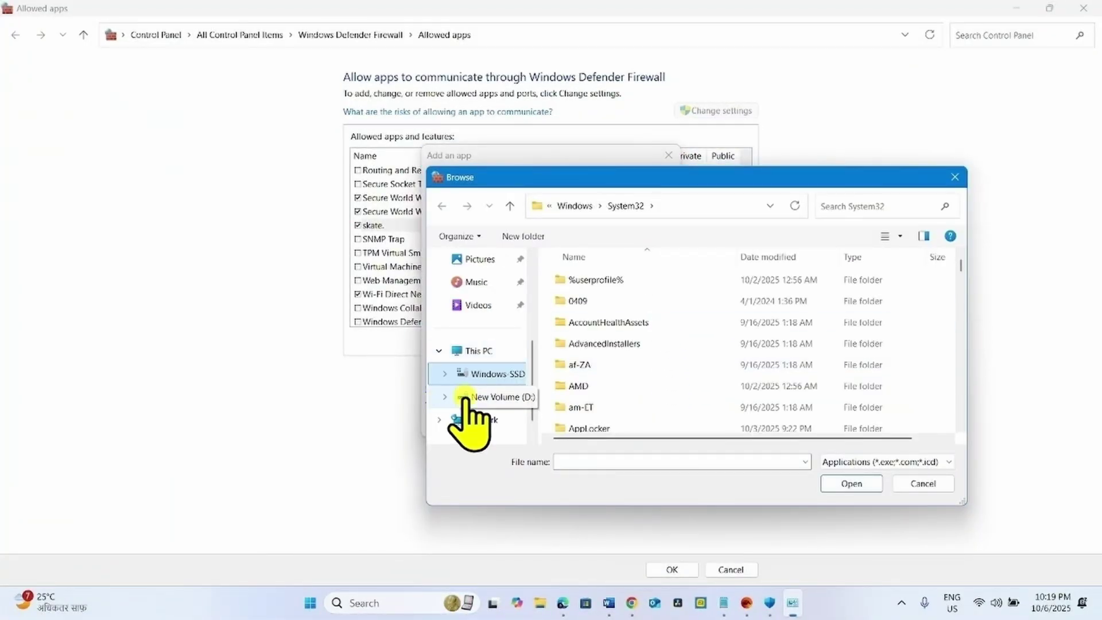
left_click(464, 397)
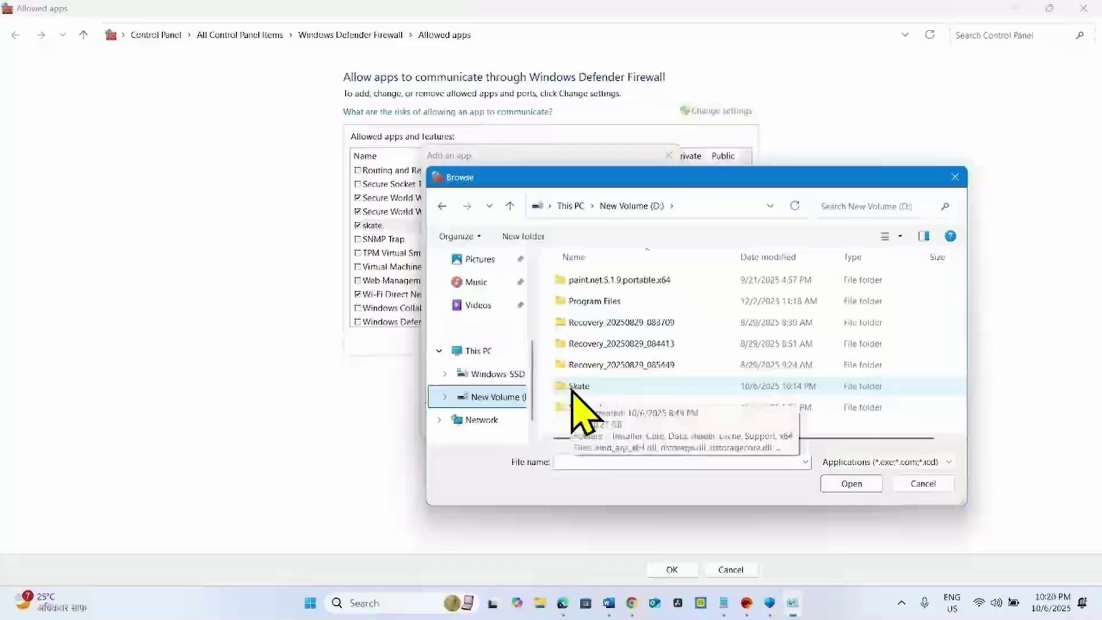
double_click(572, 388)
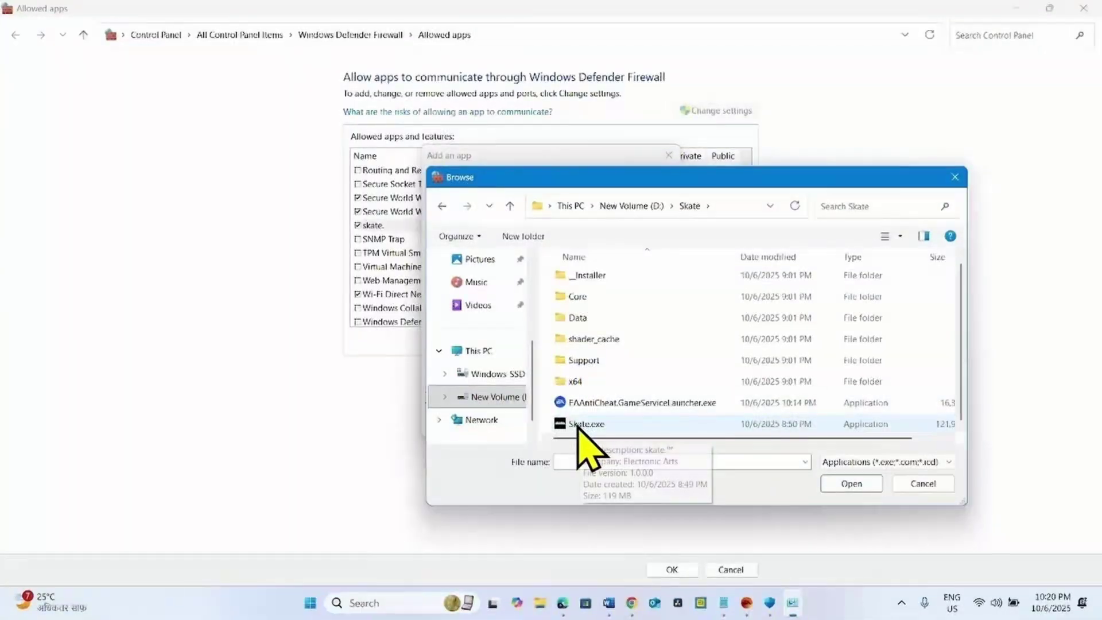
left_click(580, 424)
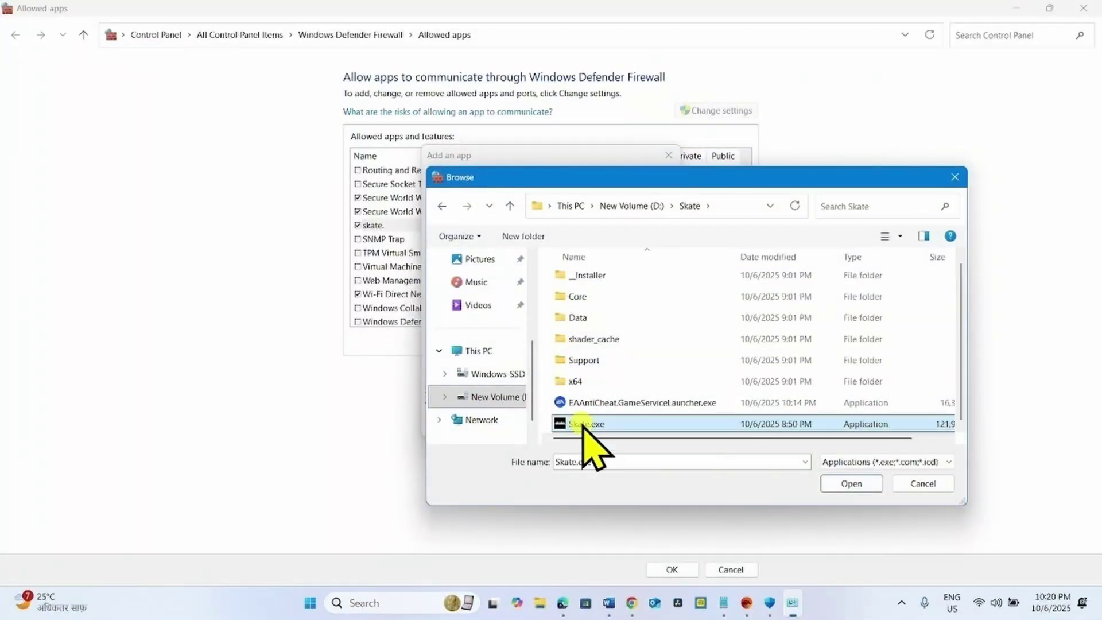
left_click(861, 483)
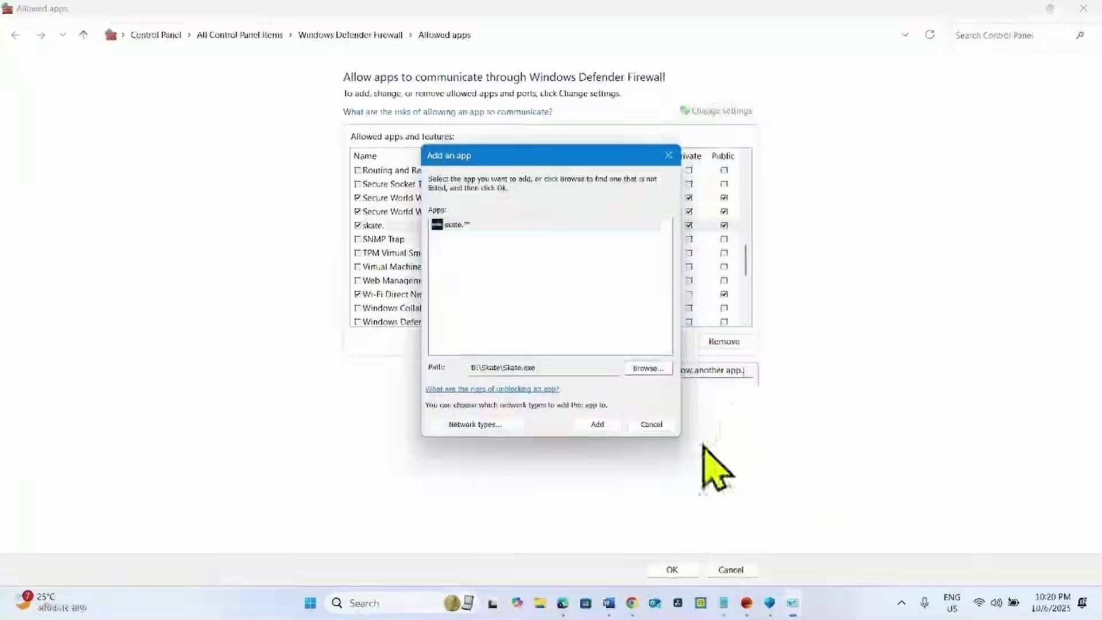
left_click(597, 425)
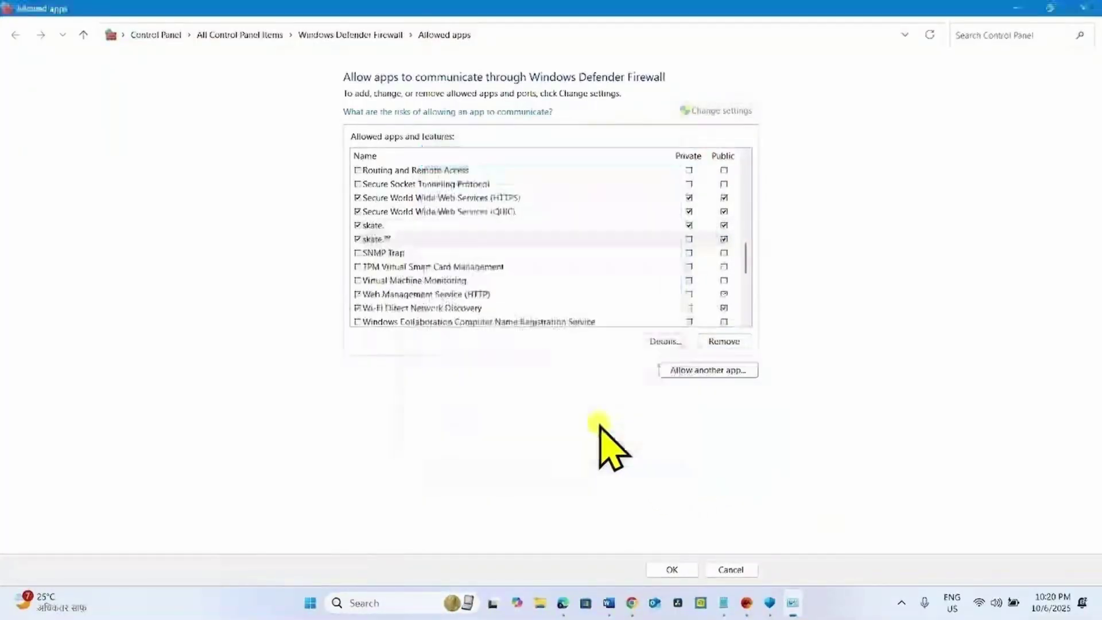
left_click(689, 238)
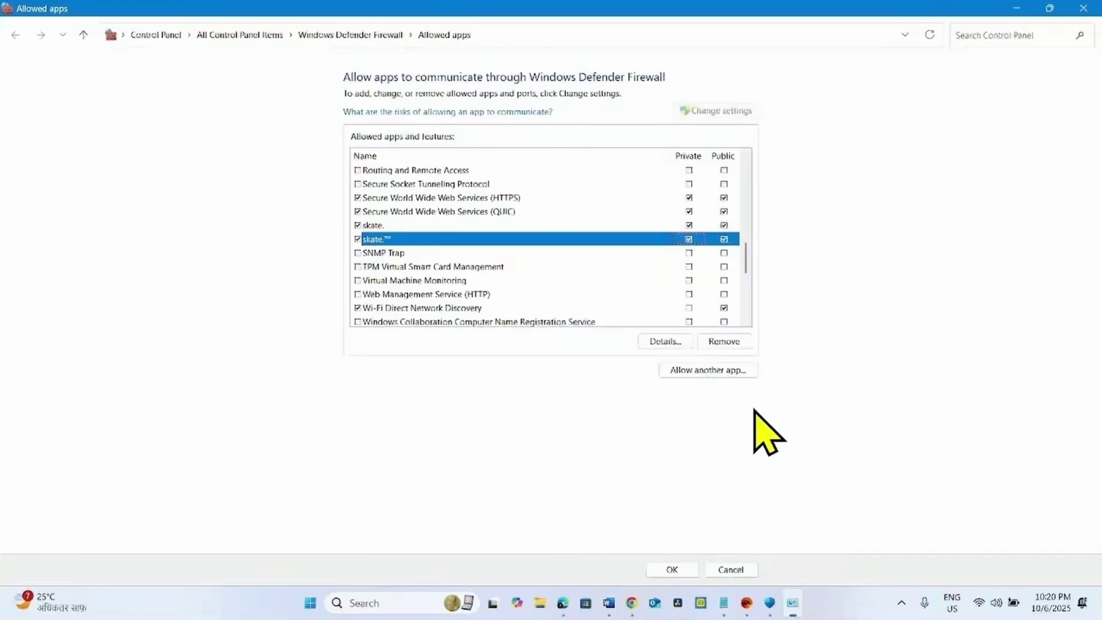
left_click(670, 568)
left_click(1083, 8)
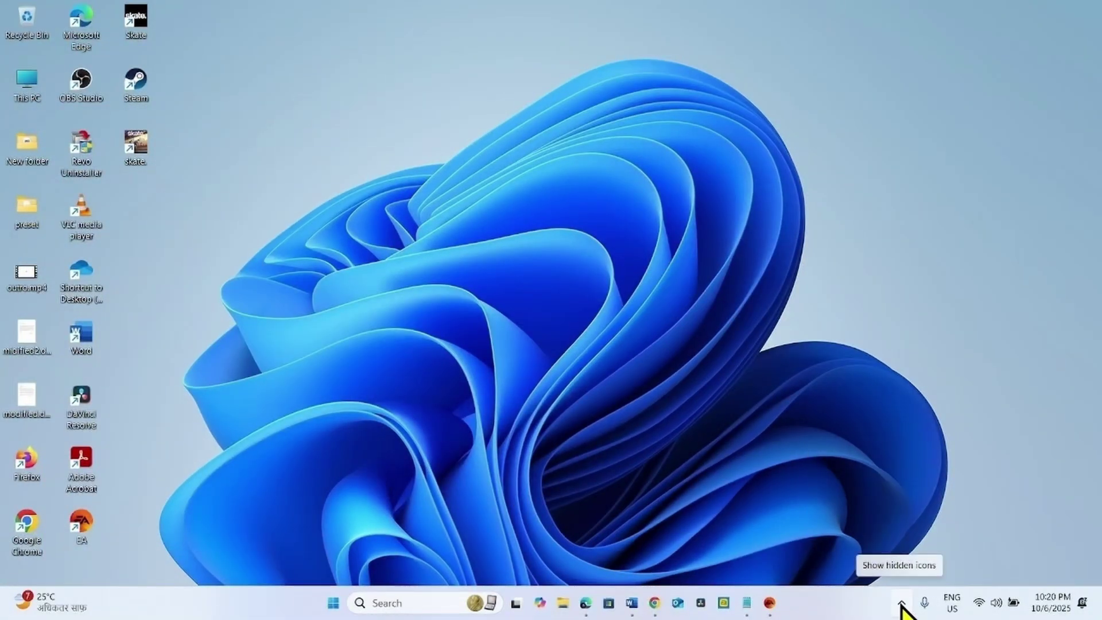
left_click(901, 604)
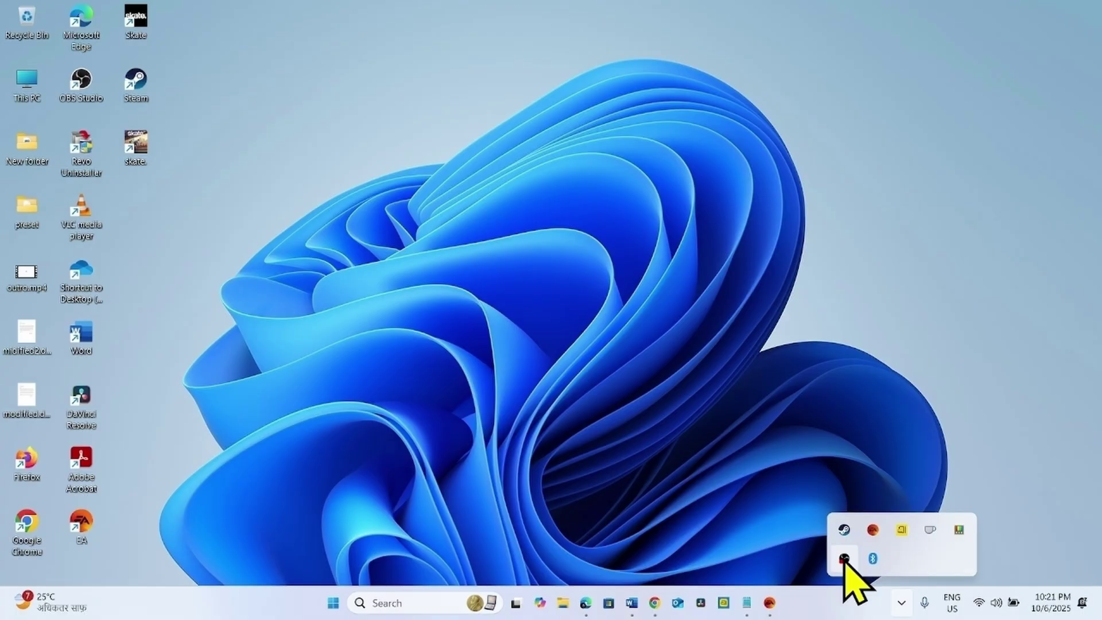
right_click(902, 532)
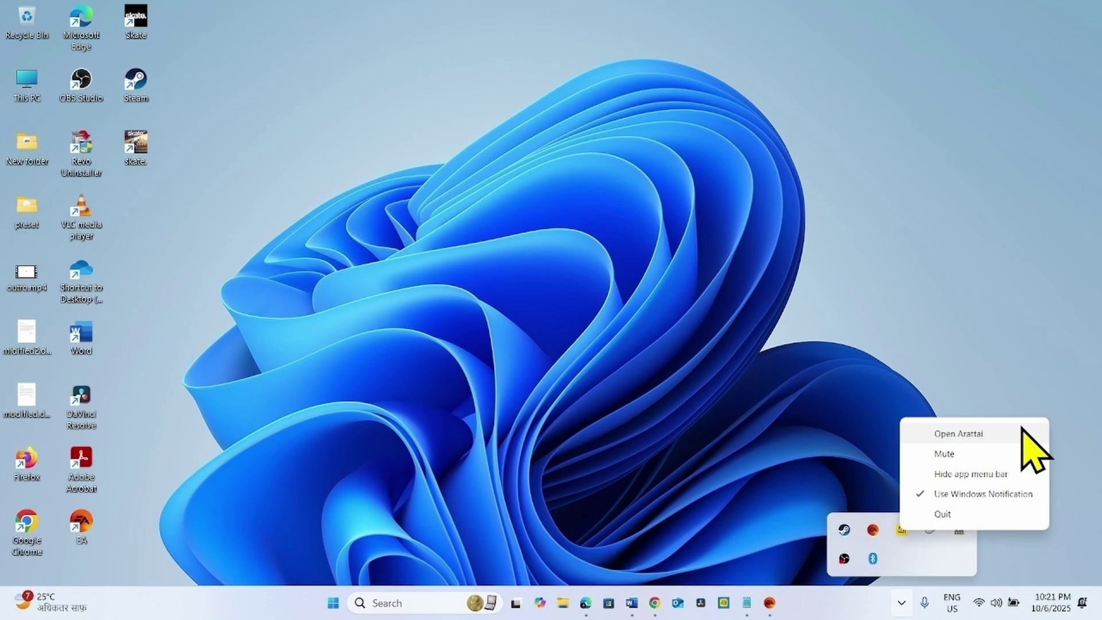
left_click(913, 571)
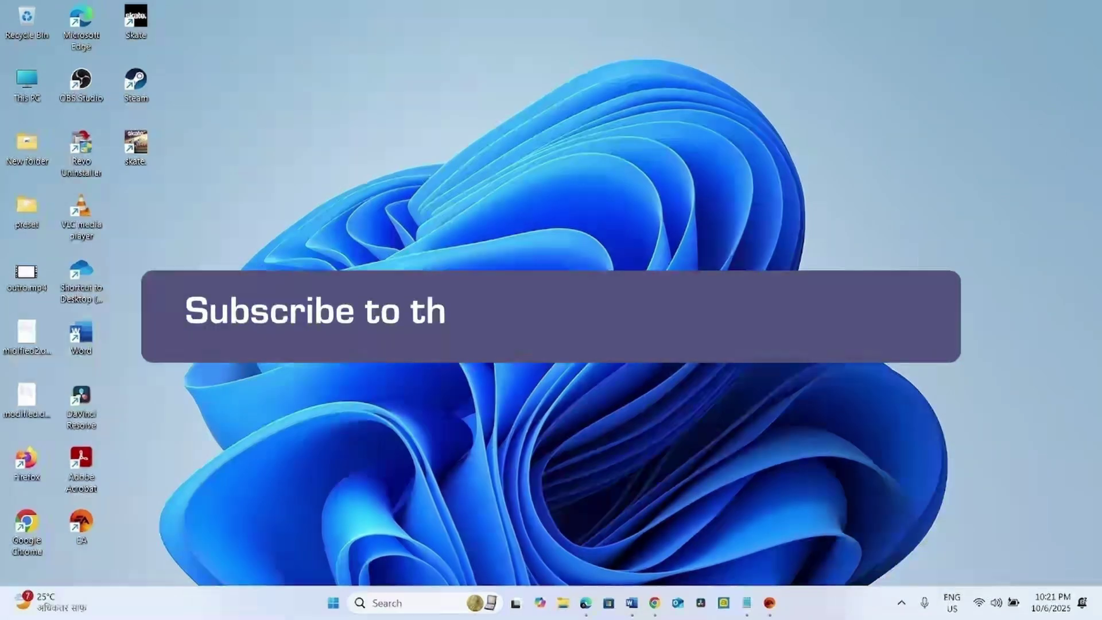